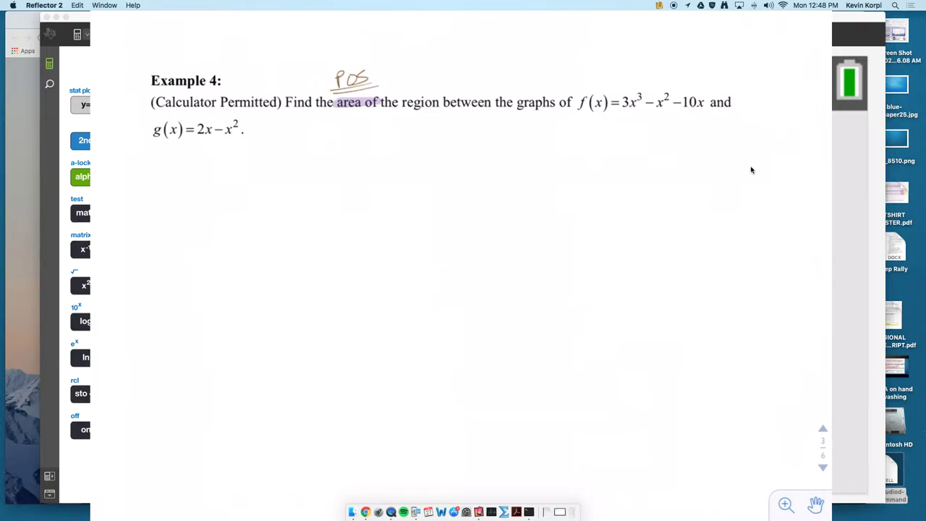
Switch to TI-SmartView CE and review the Y1 and Y2 equations and their graph, consulting the Reflector 2 notes in between.
click(416, 512)
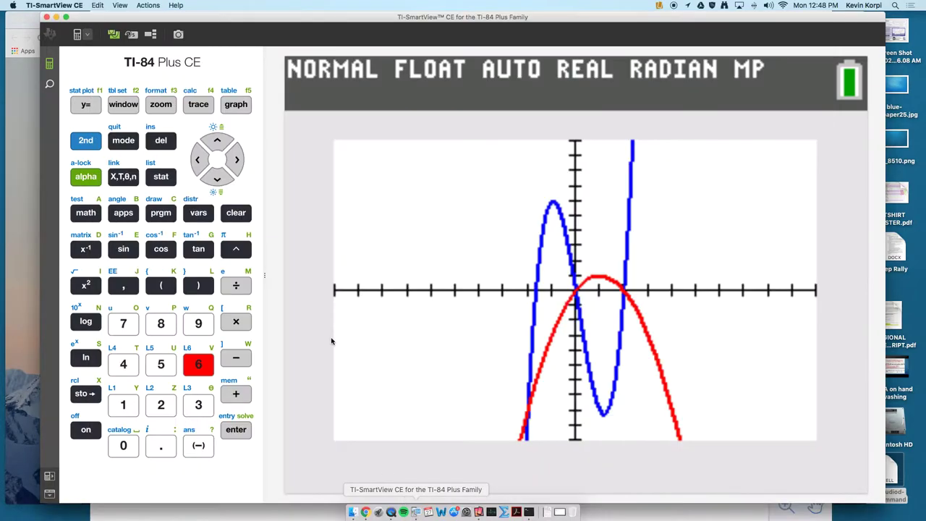
click(84, 105)
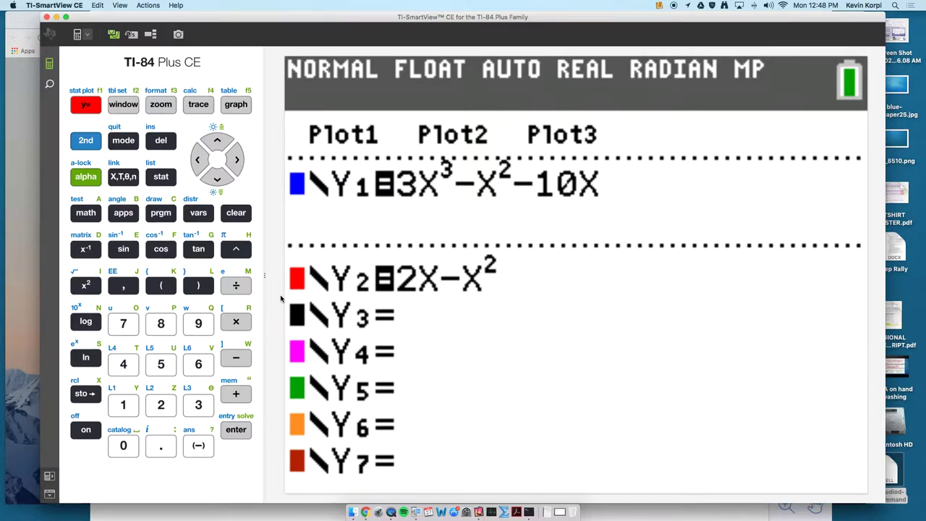
click(243, 107)
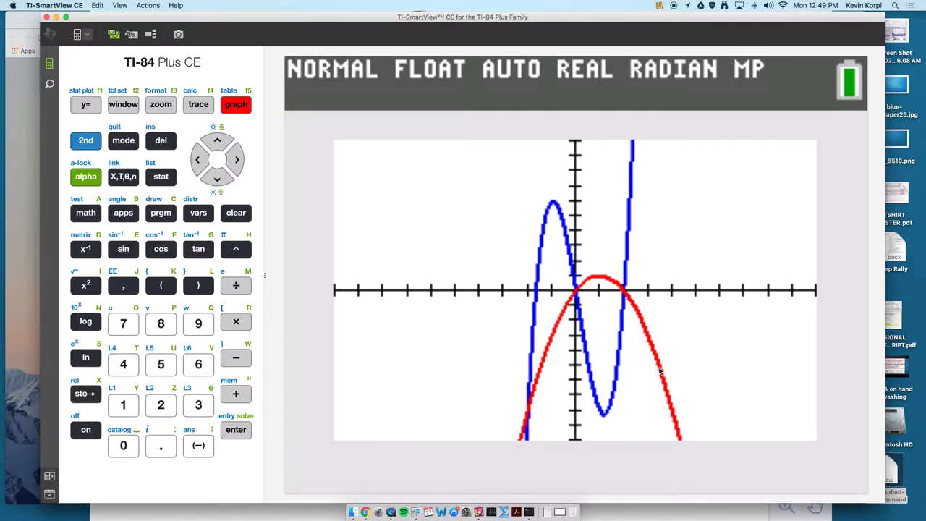
click(480, 510)
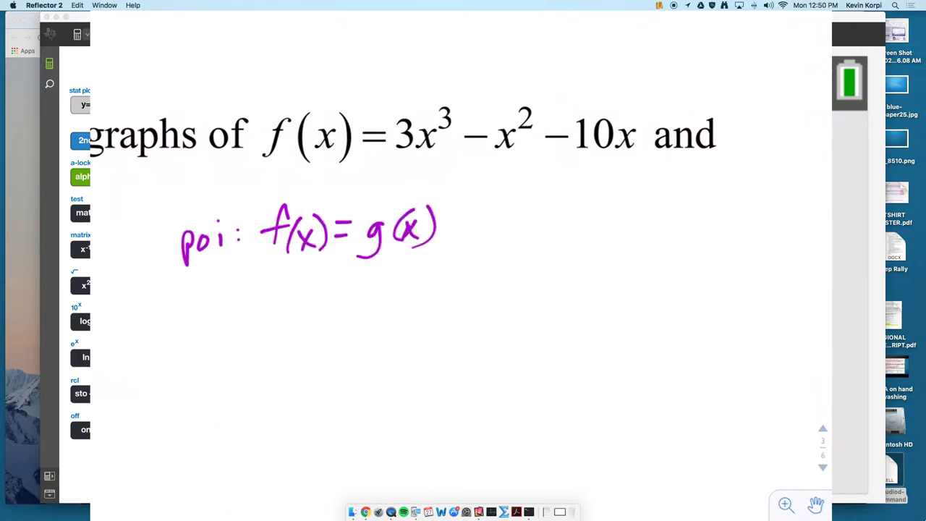
click(416, 511)
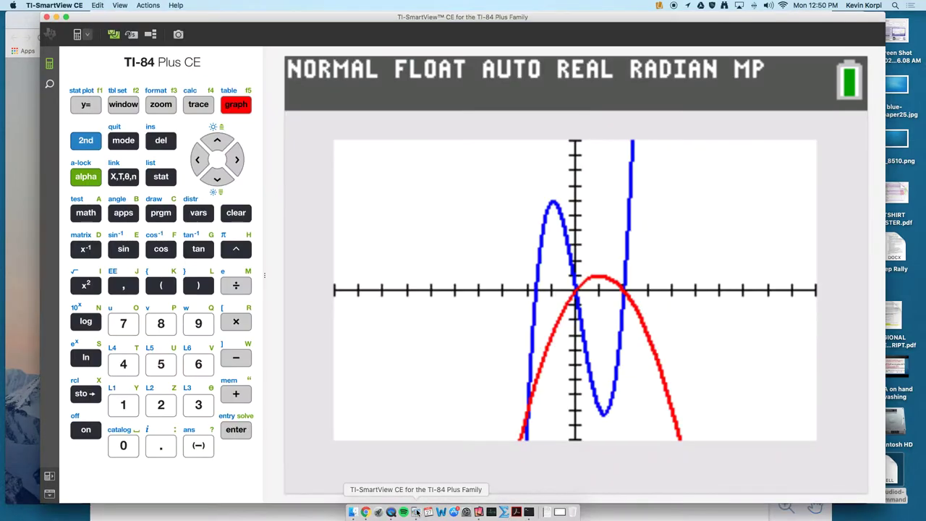
click(89, 142)
click(188, 108)
click(161, 364)
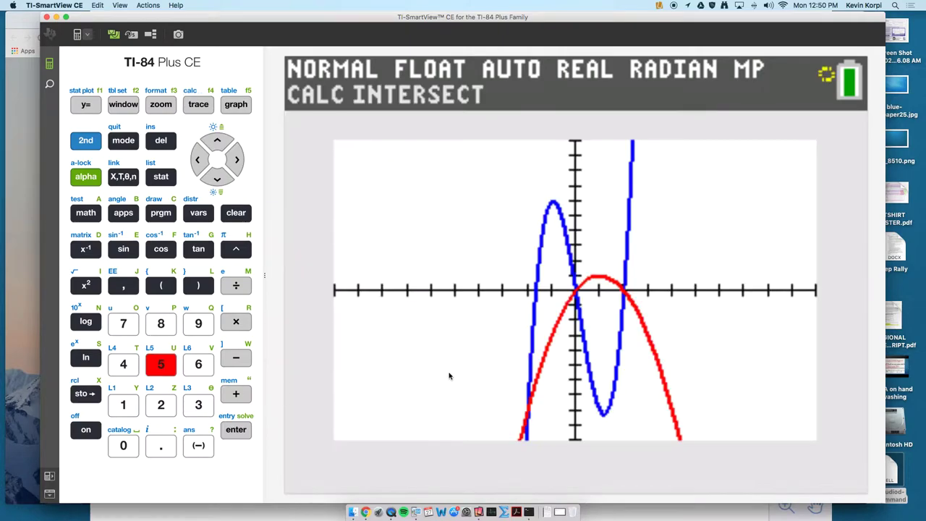
click(210, 442)
click(160, 406)
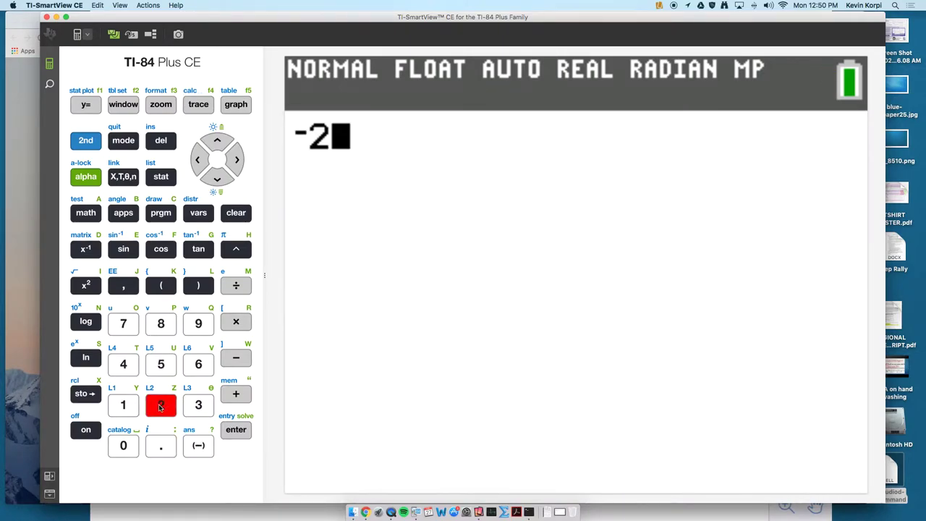
click(237, 106)
Calculate the intersection of Y1 and Y2 on the graph using a guess of -2.
click(87, 141)
click(198, 107)
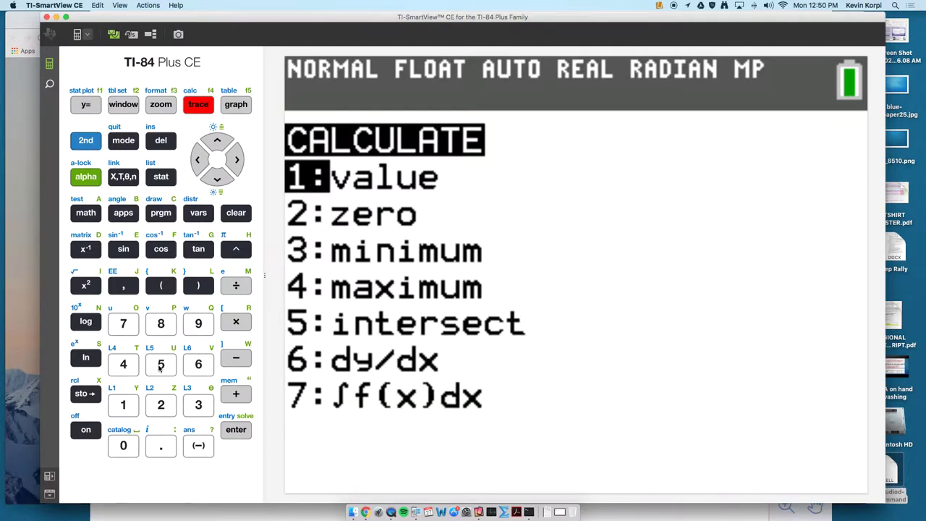
click(161, 364)
click(236, 430)
click(236, 430)
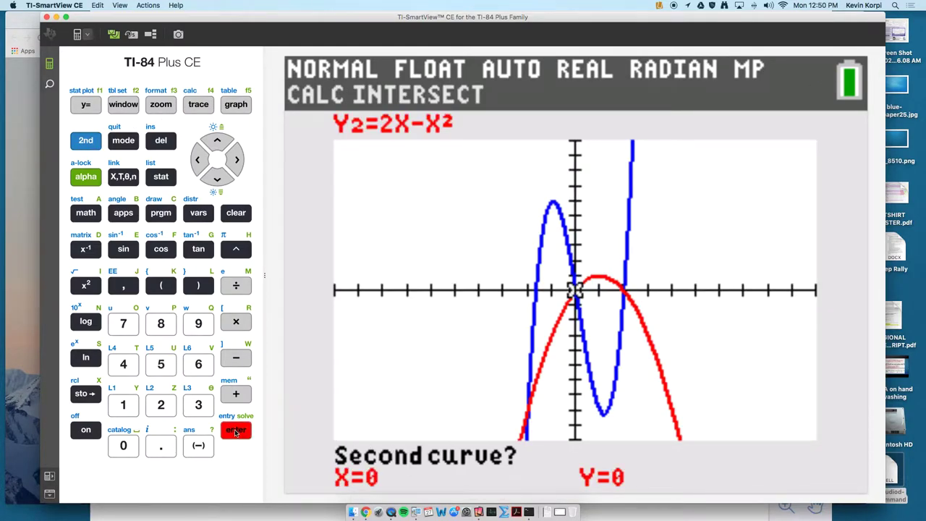
click(197, 447)
click(160, 404)
click(236, 430)
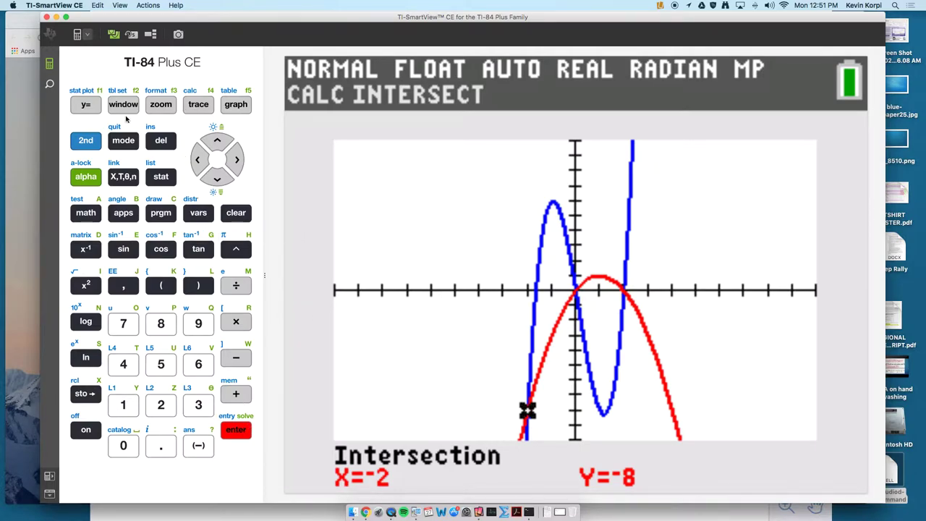
Calculate the intersection of Y1 and Y2 on the graph using a guess of 0.
click(86, 140)
click(199, 104)
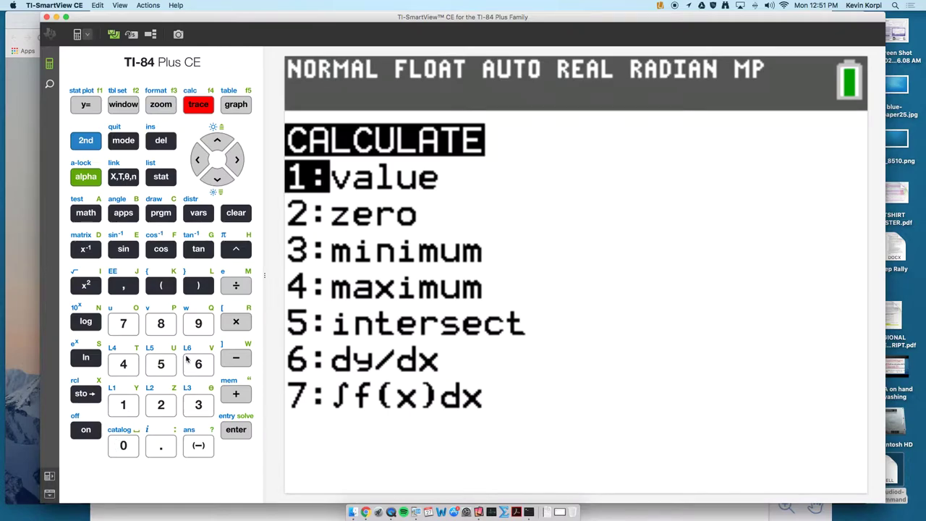
key(5)
key(Return)
key(Return)
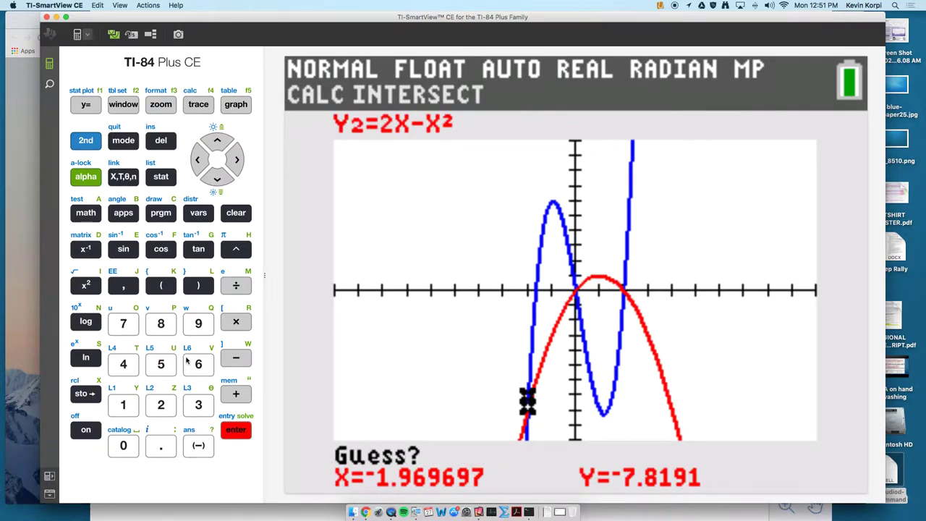
click(125, 446)
click(236, 430)
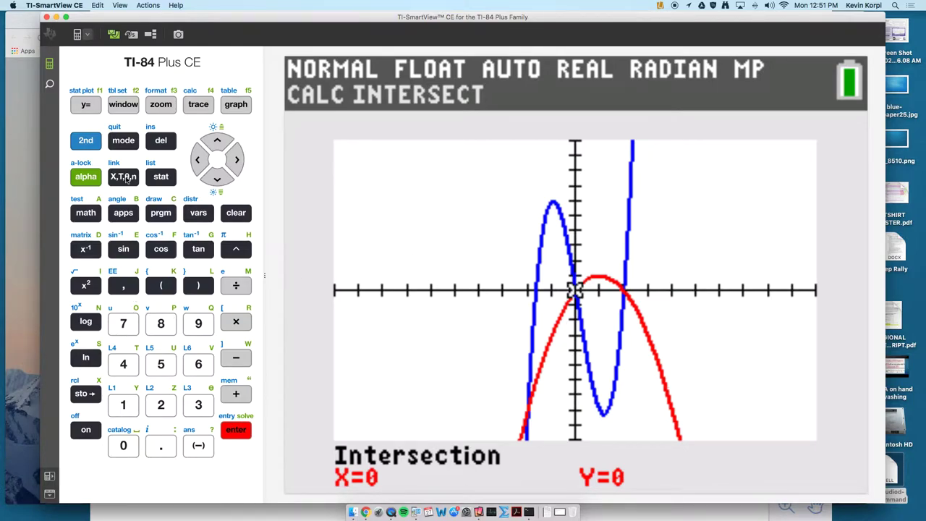
Try to calculate another intersection of Y1 and Y2, accepting both curves and the default guess.
click(93, 146)
click(197, 105)
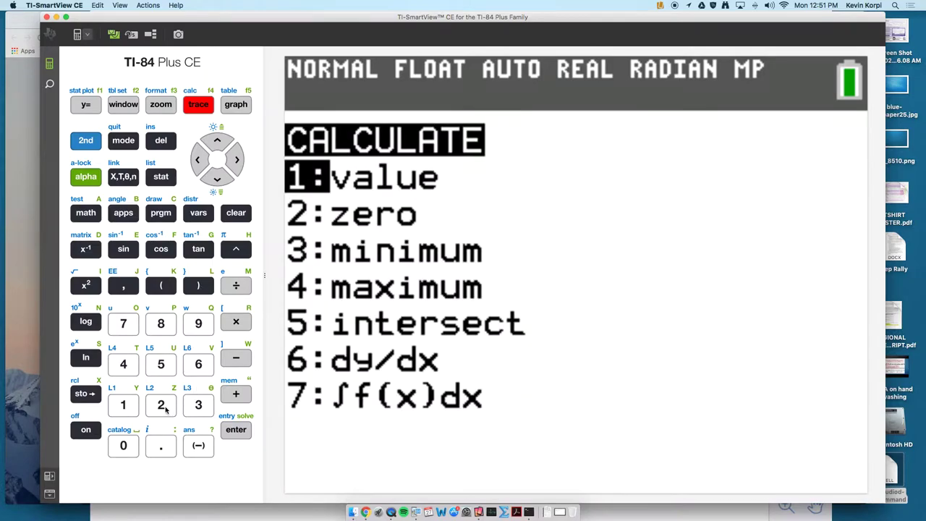
click(160, 364)
click(236, 430)
click(237, 430)
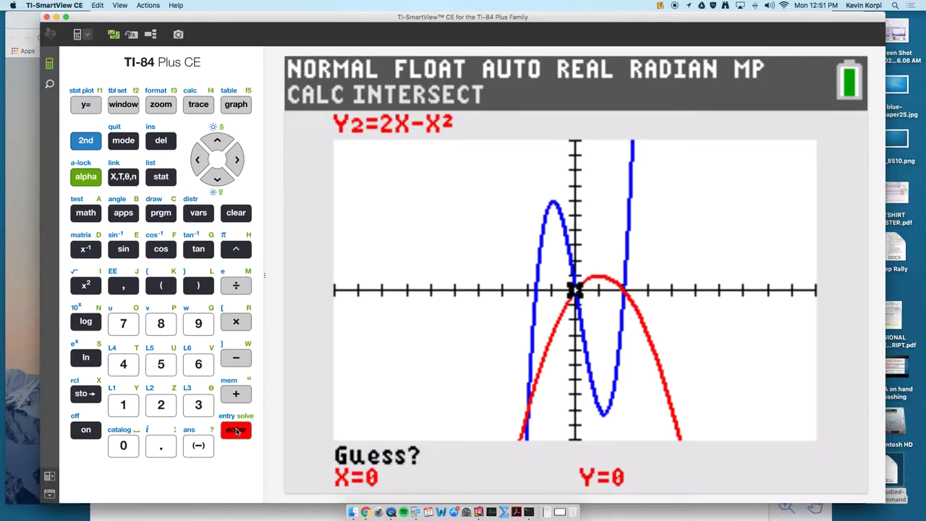
click(236, 430)
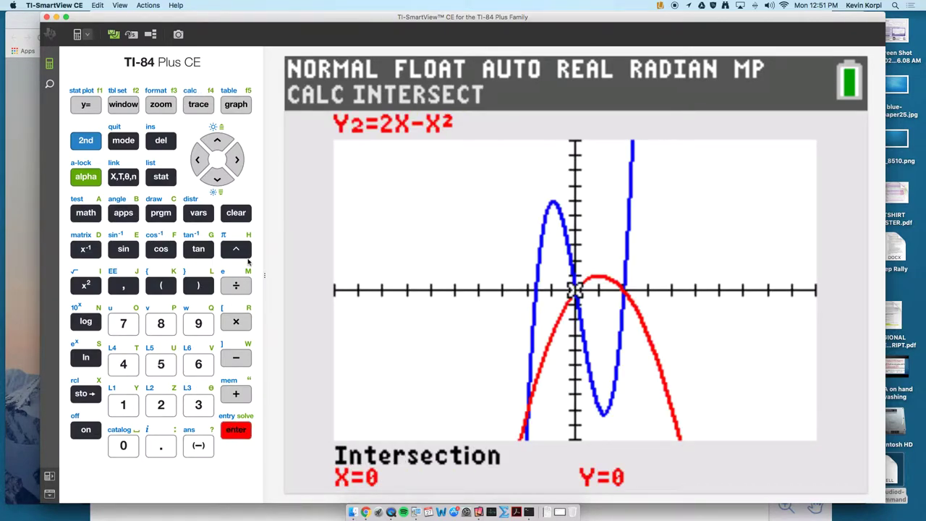
click(85, 140)
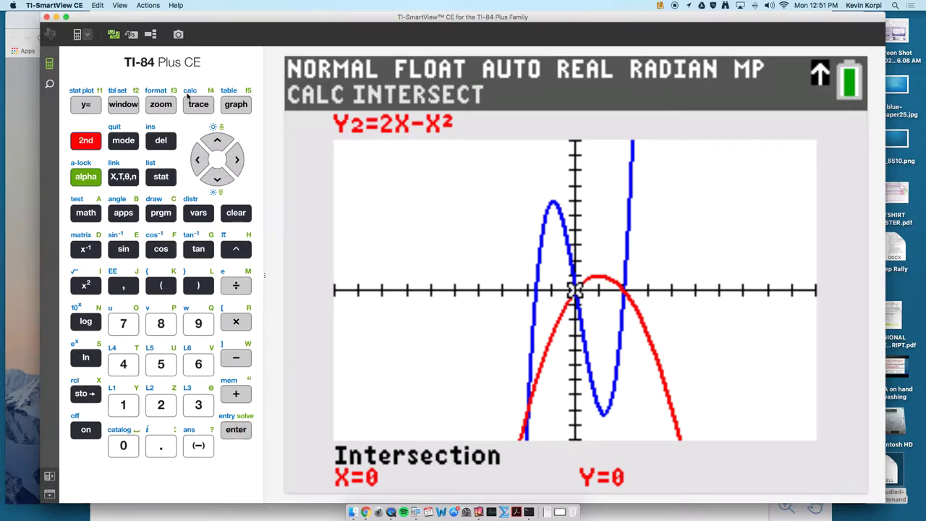
click(198, 105)
click(162, 362)
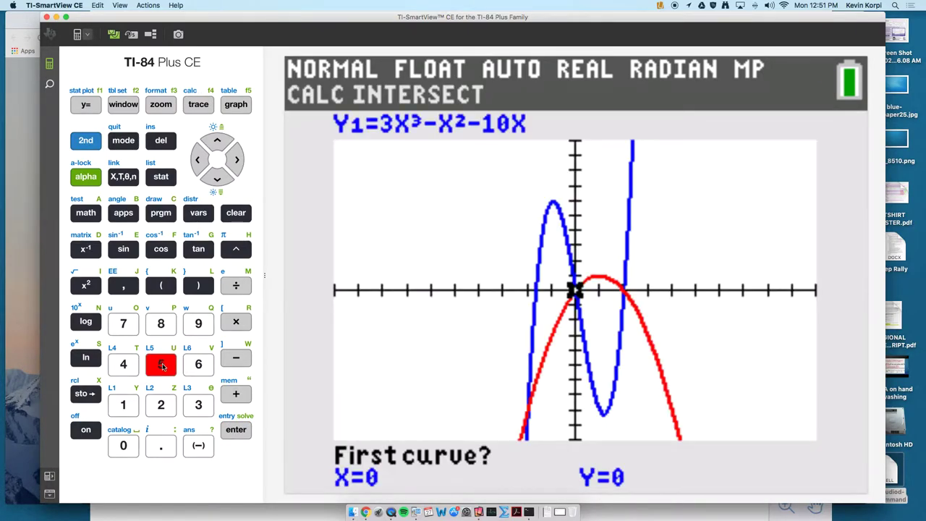
click(163, 366)
click(85, 176)
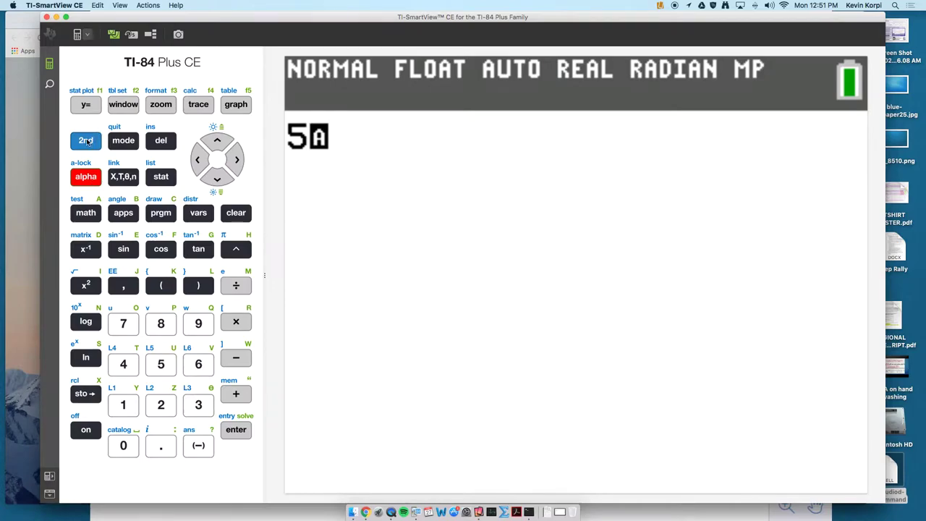
click(85, 140)
click(206, 106)
click(80, 141)
click(200, 110)
click(235, 105)
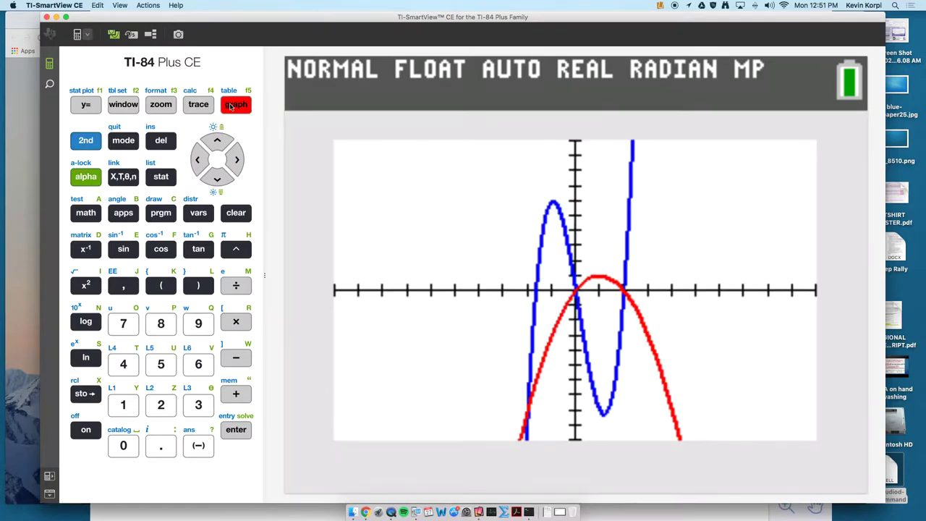
Calculate the intersection of Y1 and Y2 at positive x by moving the guess cursor near that crossing, and return to the Reflector 2 notes.
click(83, 142)
click(193, 108)
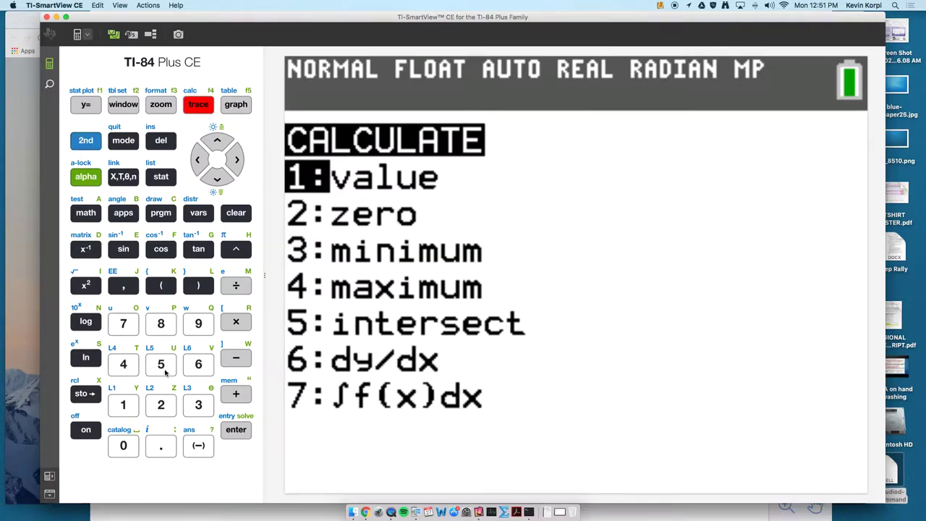
click(161, 364)
click(234, 430)
click(234, 432)
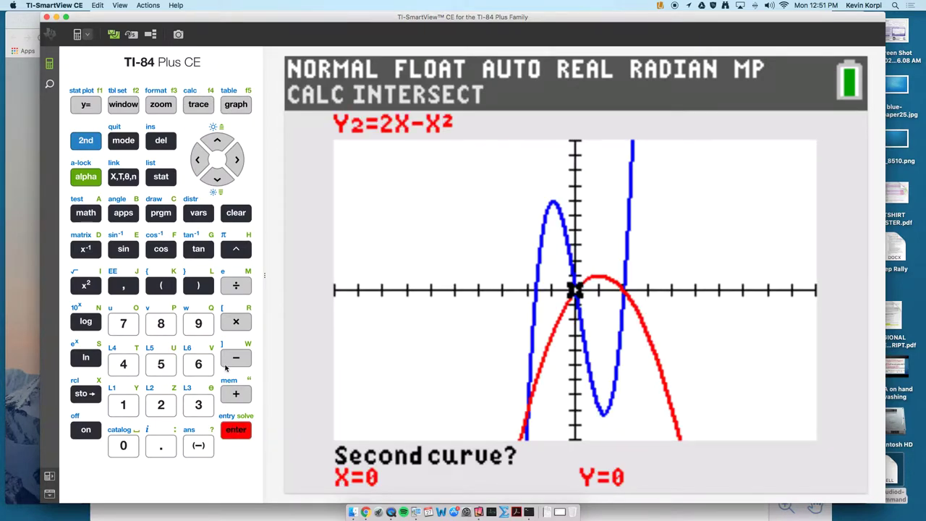
click(237, 160)
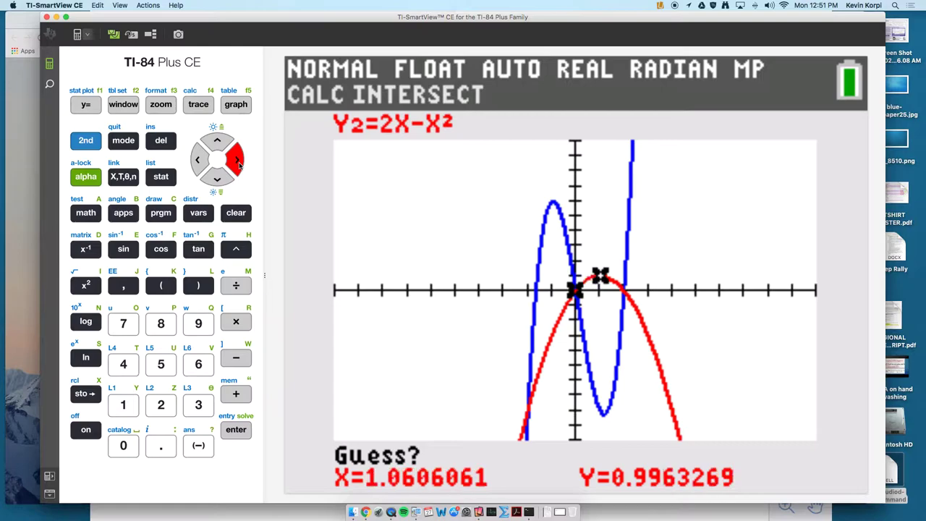
click(236, 429)
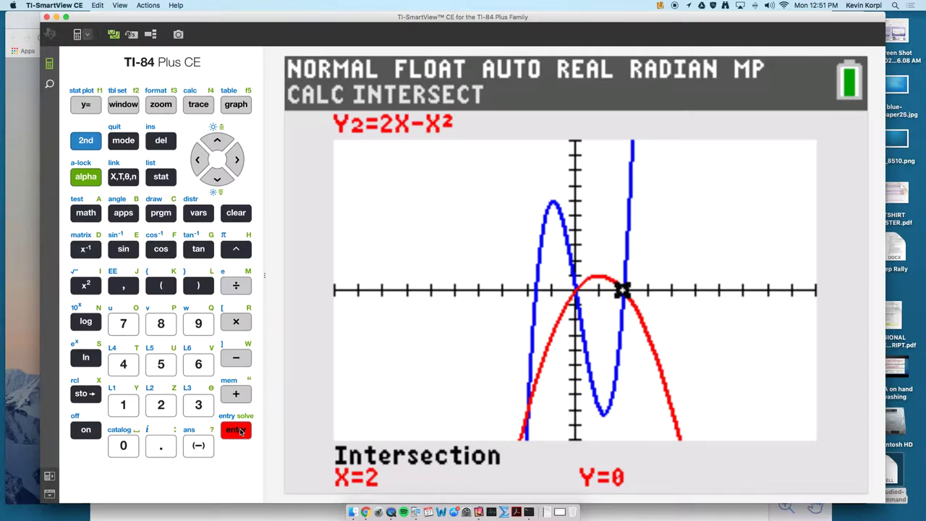
click(478, 512)
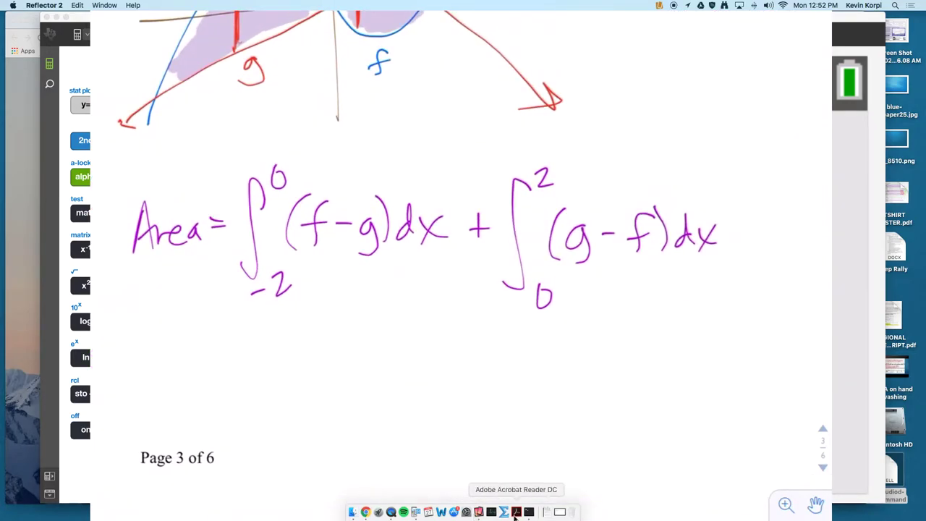
Switch to TI-SmartView CE, quit the graph and clear the home screen.
click(416, 512)
click(85, 141)
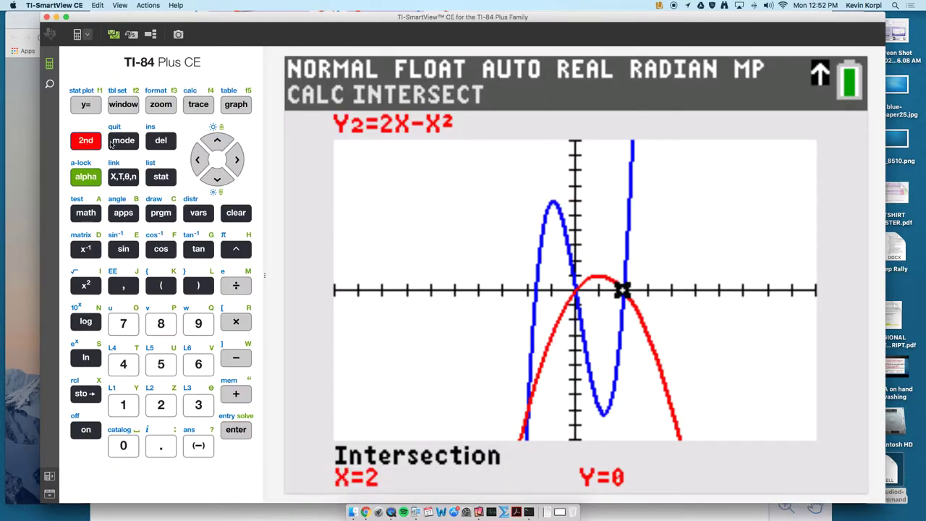
click(123, 141)
click(236, 213)
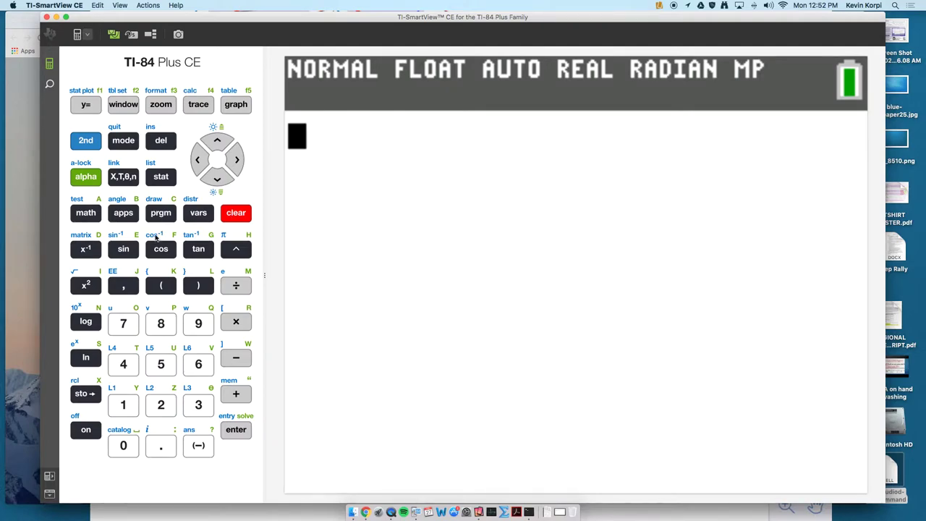
Insert a numerical integral (fnInt) with lower limit -2 and upper limit 0.
click(85, 213)
click(198, 323)
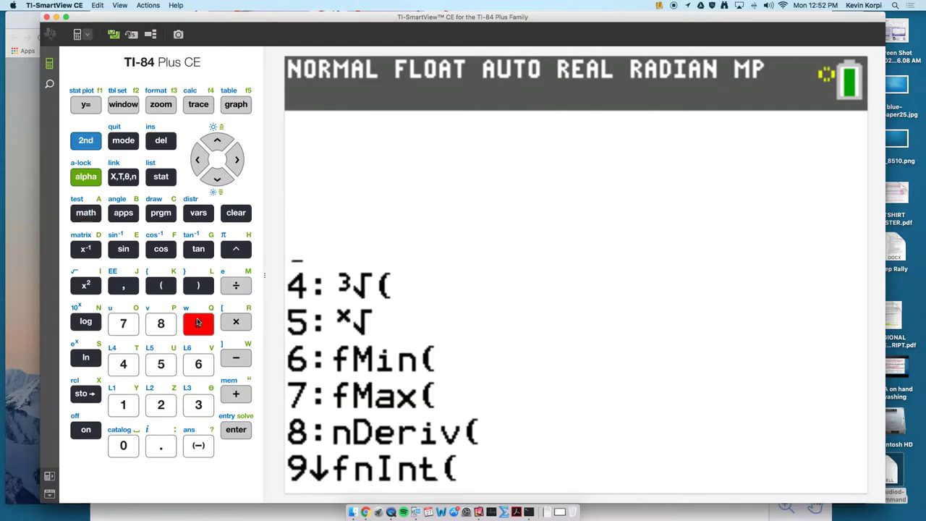
click(198, 444)
click(161, 403)
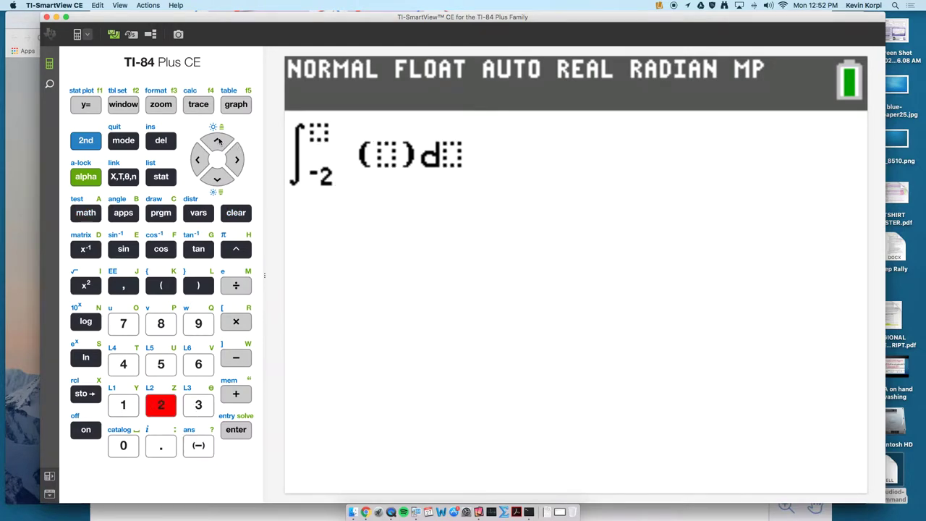
click(217, 141)
click(123, 445)
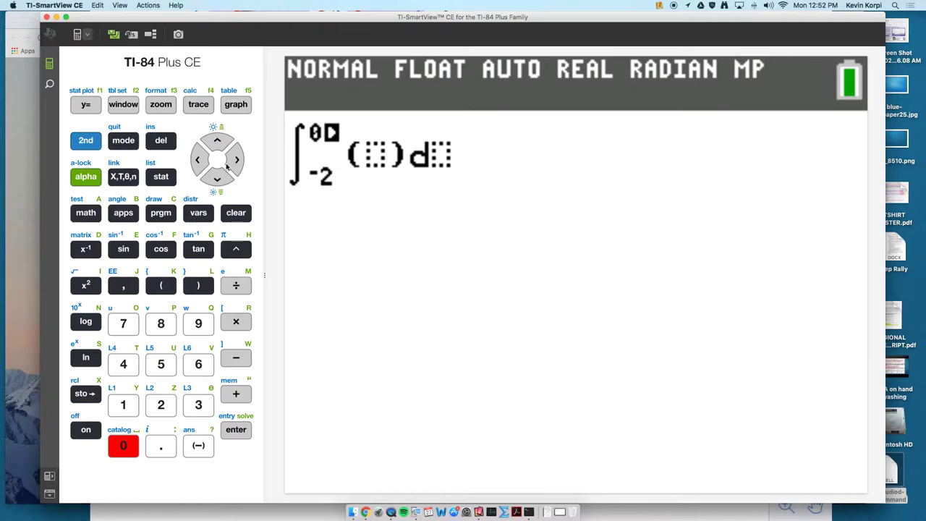
click(233, 159)
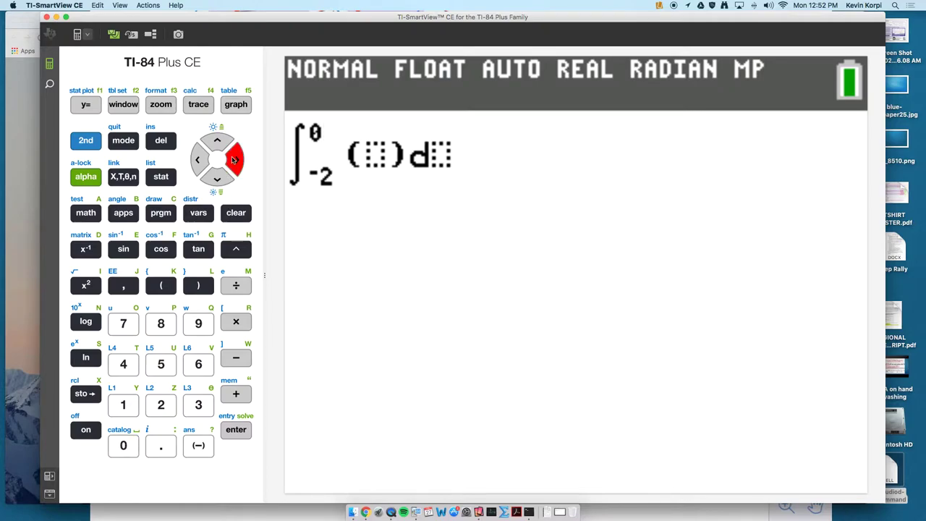
Set the integrand to Y1-Y2 with X as the integration variable, and append a plus sign after the integral.
click(85, 176)
click(198, 104)
click(123, 404)
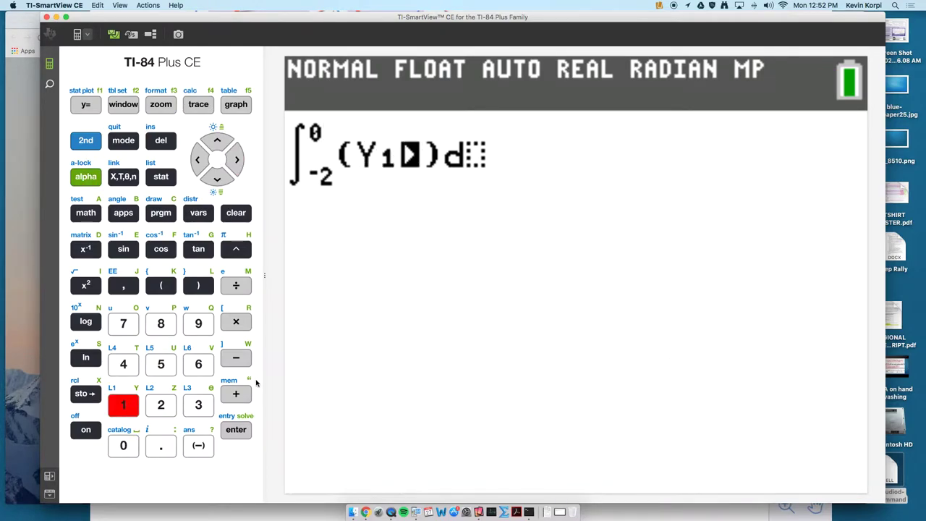
click(235, 358)
click(84, 177)
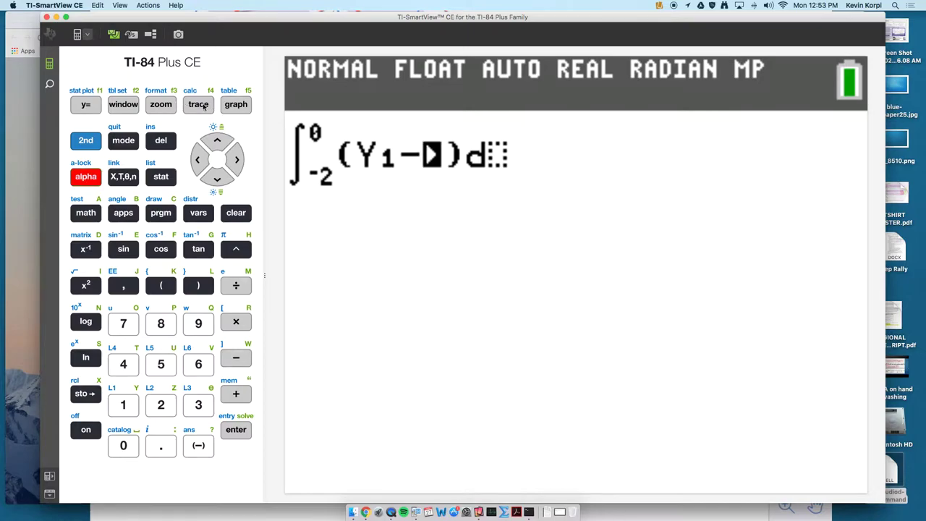
click(202, 104)
click(161, 404)
click(236, 159)
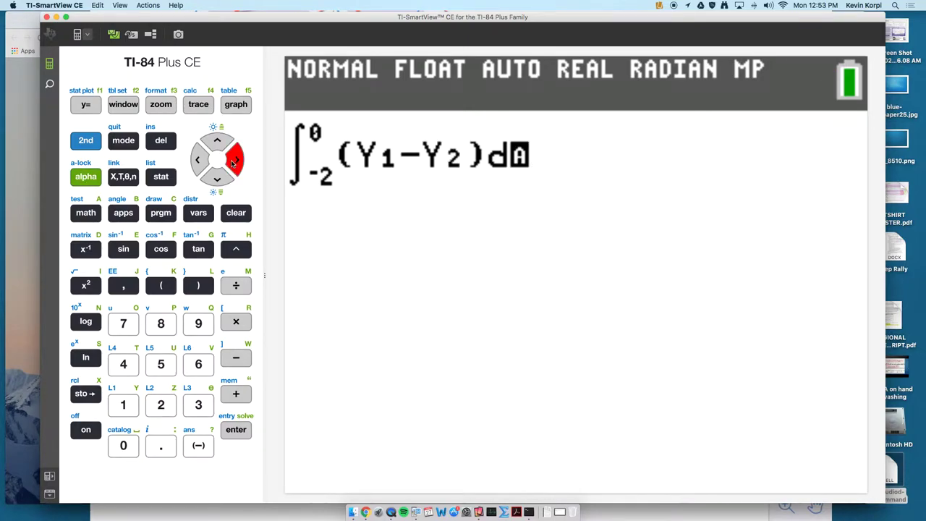
click(138, 173)
text(+)
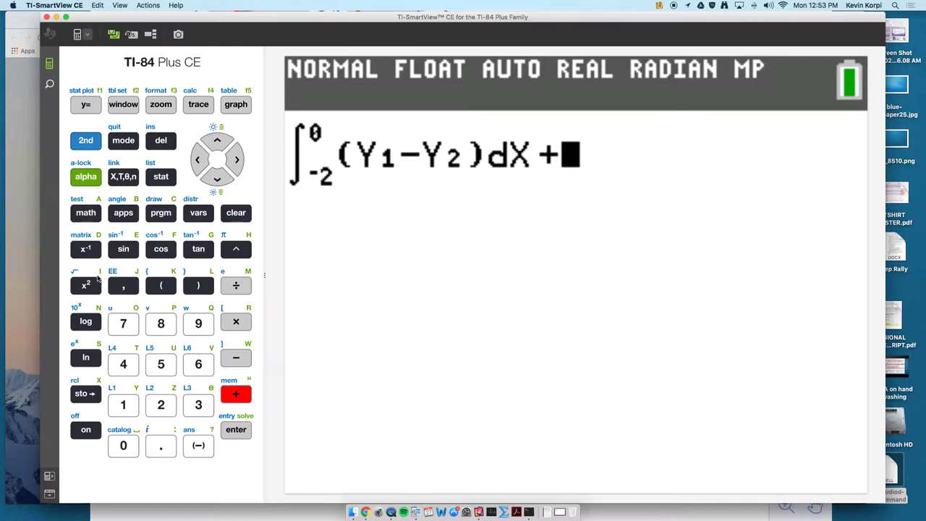
Insert a second numerical integral (fnInt) after the plus sign, with lower limit 0 and upper limit 2.
click(84, 214)
key(9)
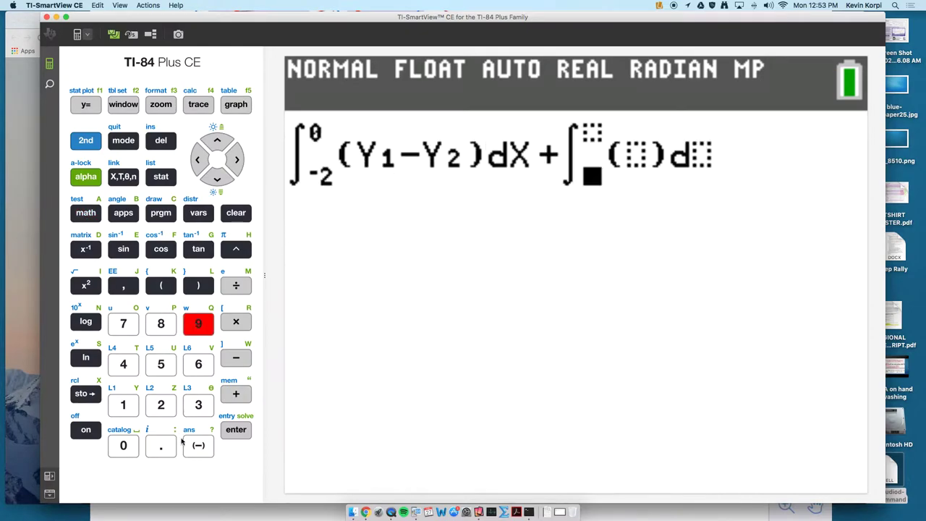
click(123, 444)
click(217, 141)
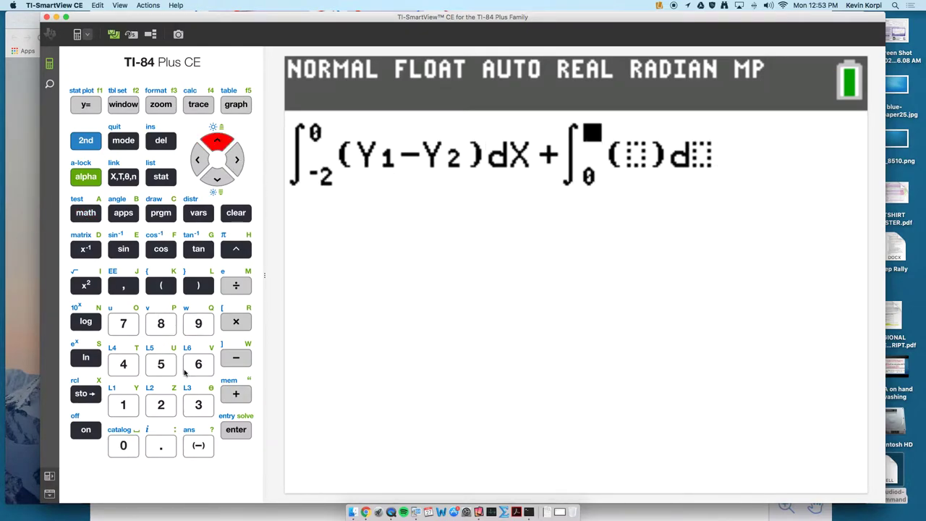
click(163, 405)
click(237, 159)
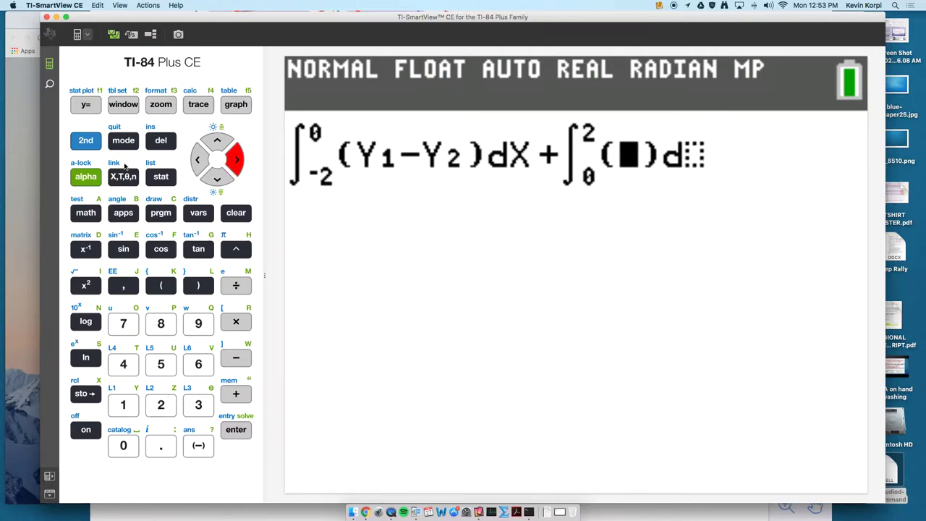
Set the second integral's integrand to Y2-Y1 with X as the integration variable.
click(88, 174)
click(199, 104)
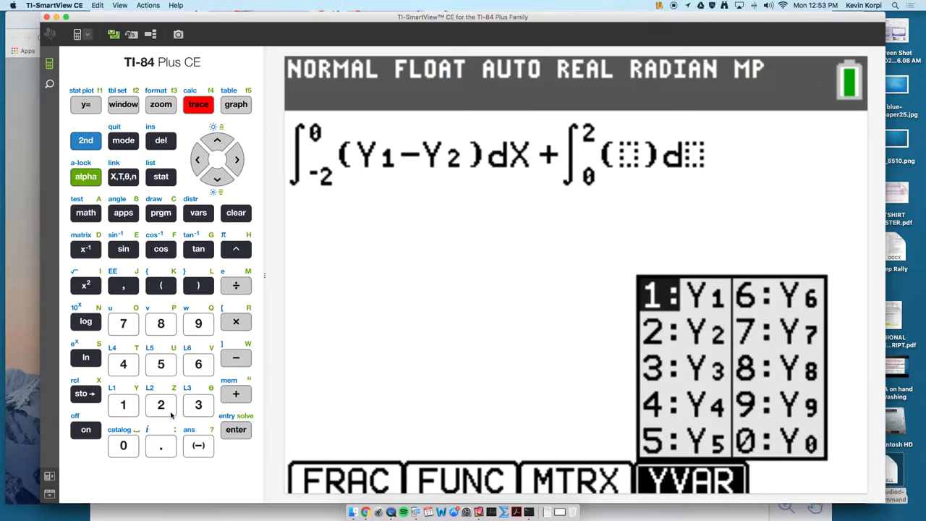
click(166, 409)
click(236, 357)
click(86, 177)
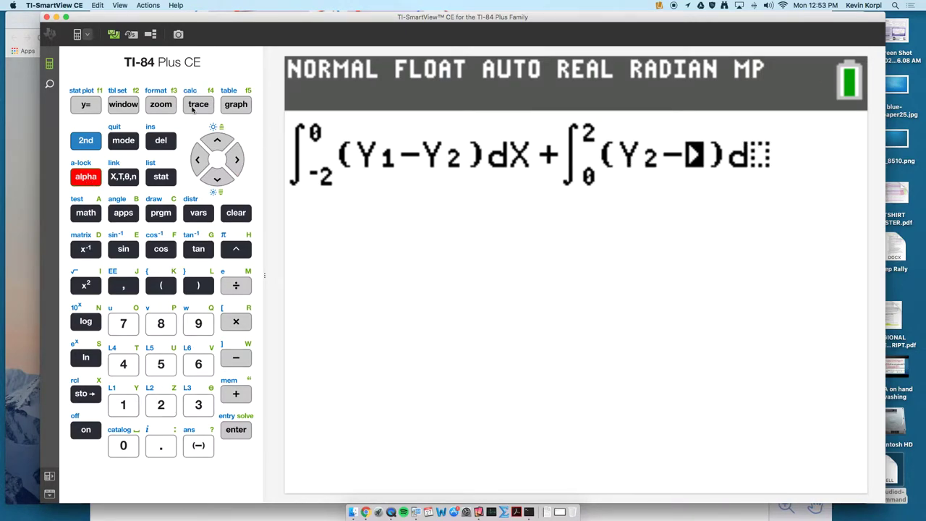
click(198, 104)
click(123, 404)
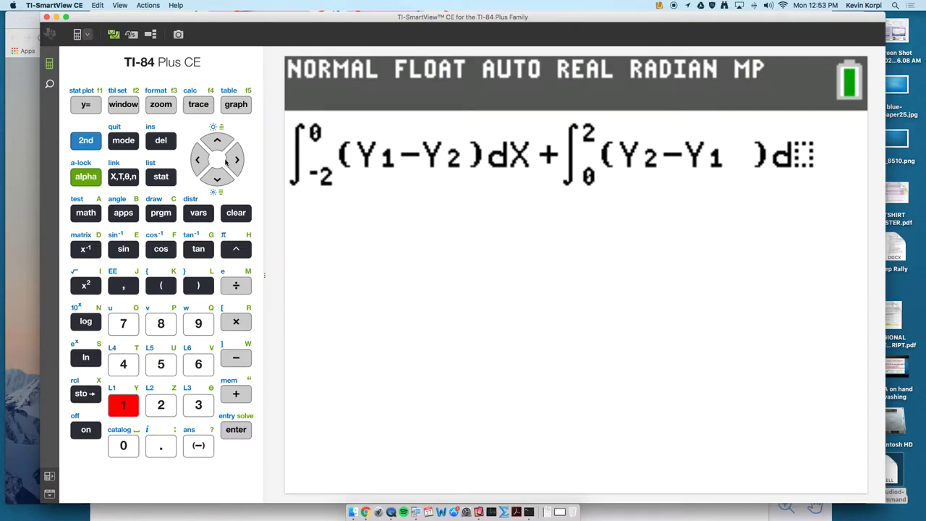
click(235, 159)
click(127, 181)
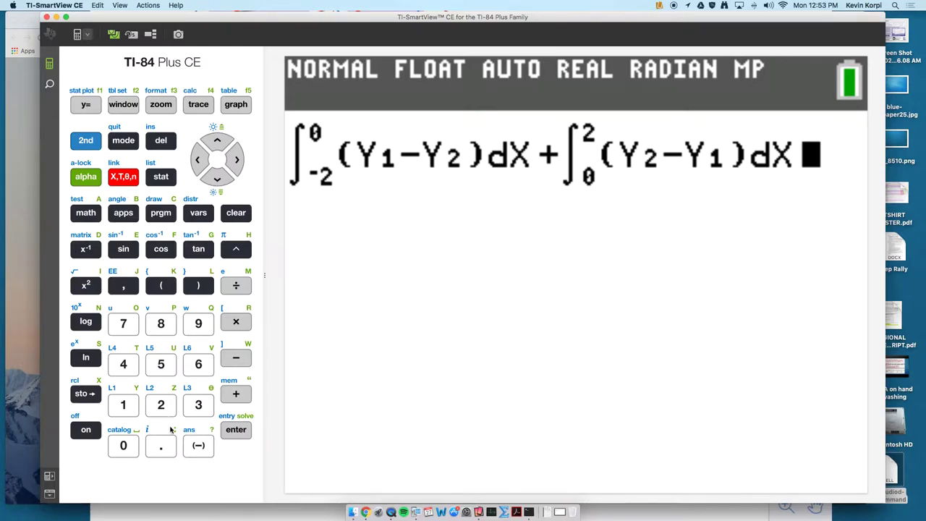
Evaluate the sum of the two integrals, and switch to the Reflector 2 notes to write "= 24" beneath the area expression.
click(232, 436)
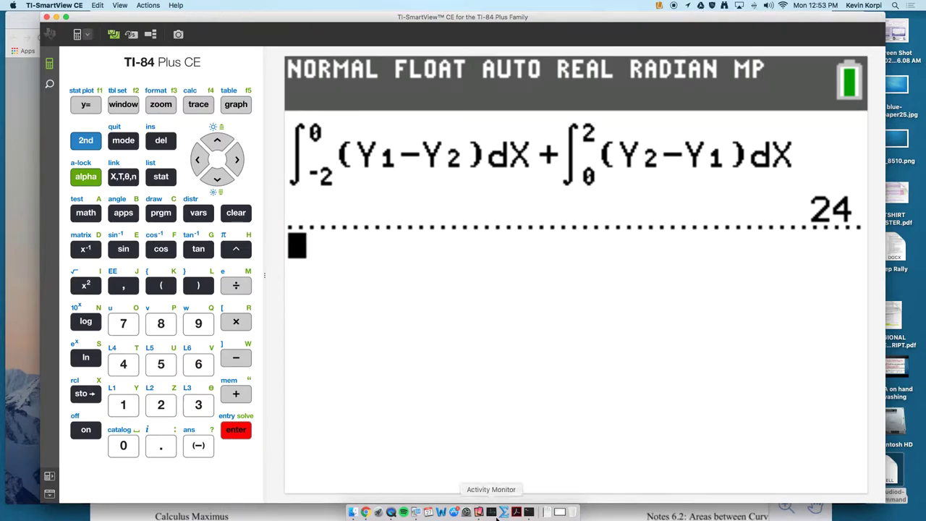
click(478, 512)
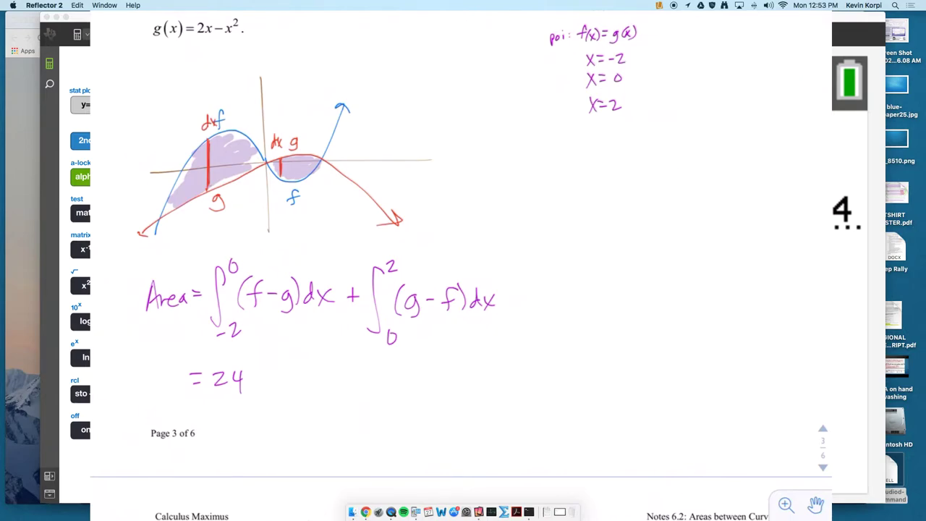
Review the worked area examples on pages 2 and 3 of the notes, comparing their sketches, intersection points and integral setups.
scroll(461, 265, up, 1)
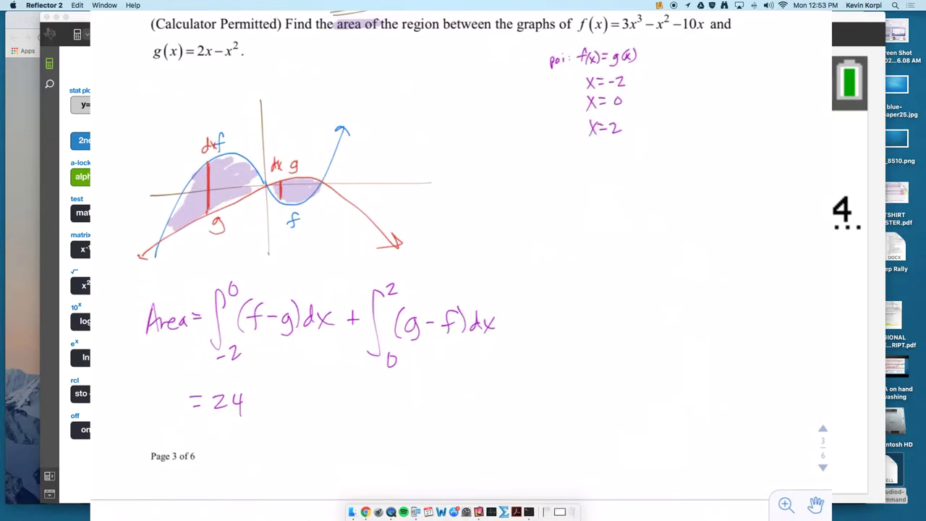
scroll(460, 266, up, 20)
scroll(461, 266, down, 12)
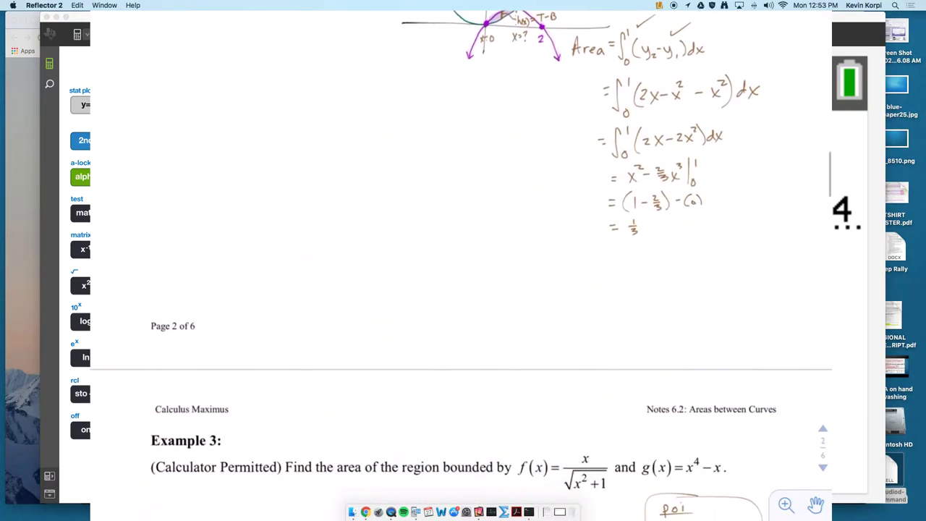
scroll(460, 265, up, 8)
scroll(461, 266, up, 6)
scroll(460, 266, up, 5)
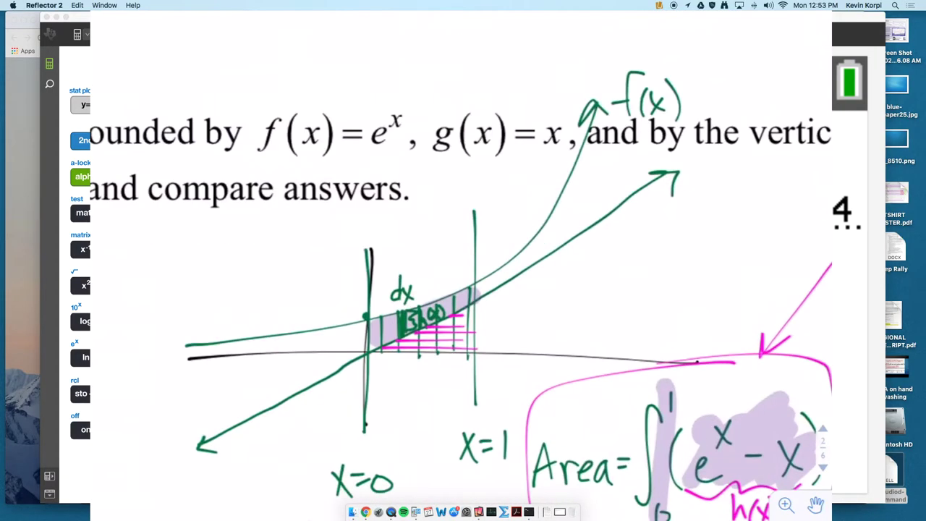
scroll(461, 260, down, 3)
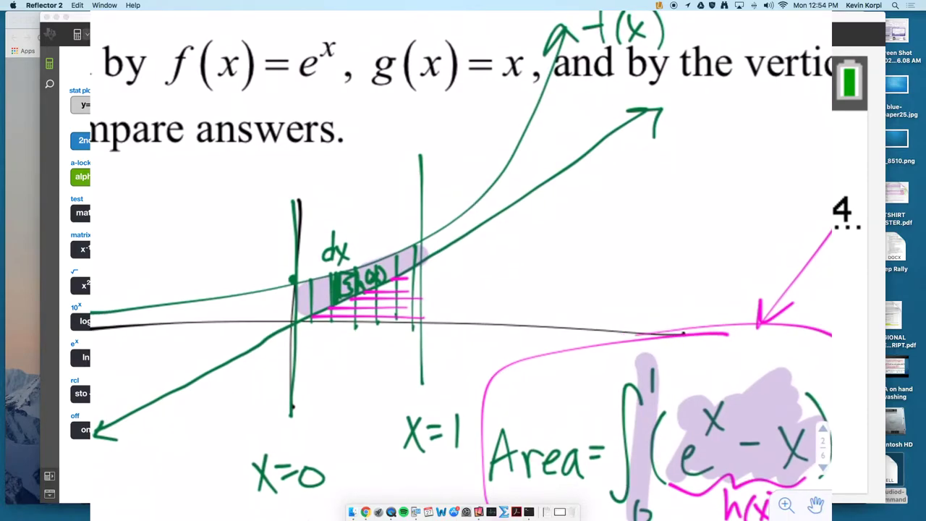
scroll(461, 261, down, 5)
scroll(461, 261, down, 5)
scroll(461, 265, up, 5)
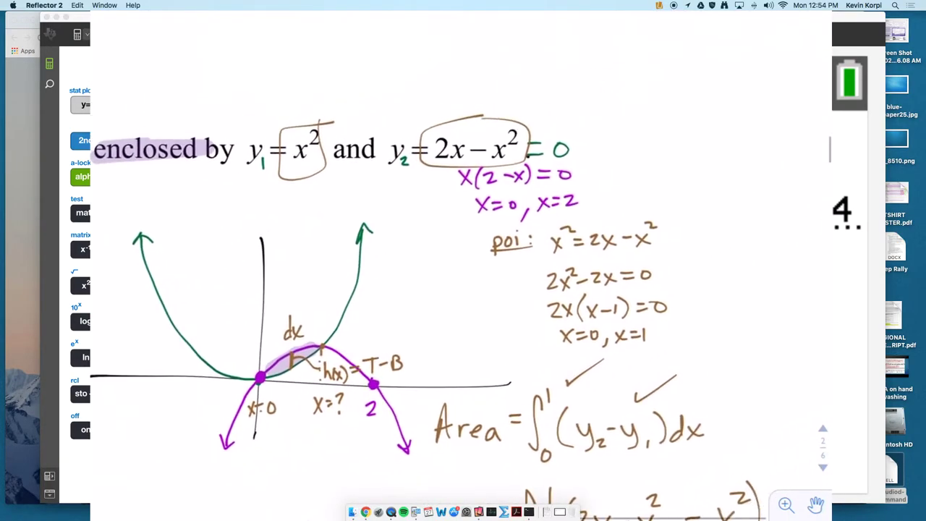
scroll(461, 265, down, 5)
scroll(460, 265, down, 8)
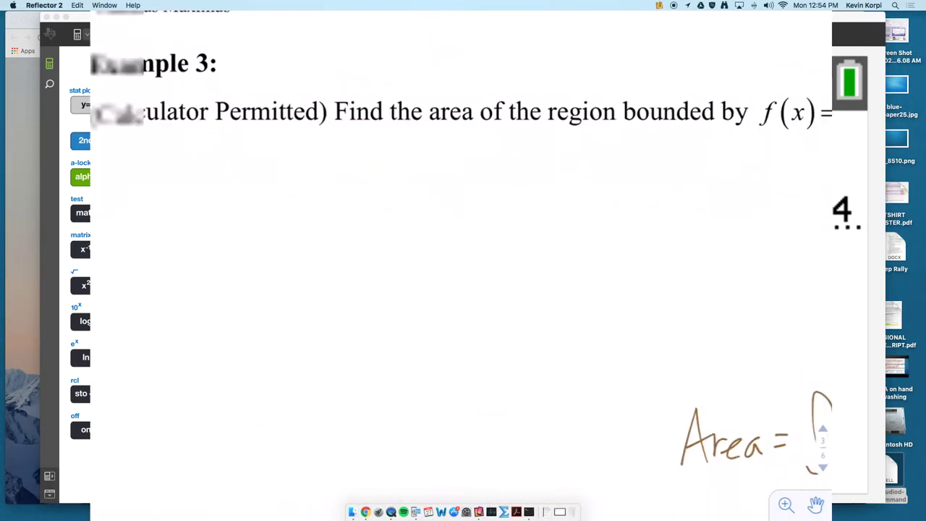
scroll(461, 265, down, 3)
scroll(461, 265, up, 3)
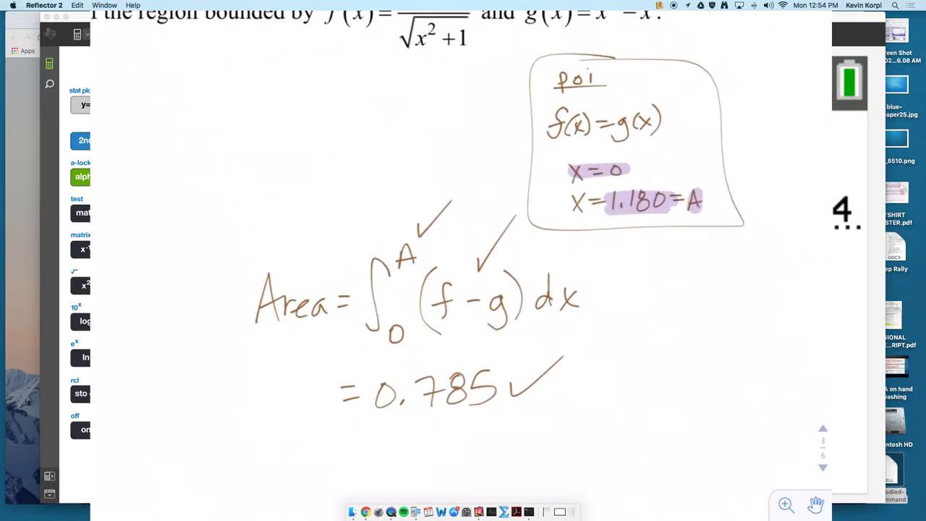
scroll(461, 266, down, 2)
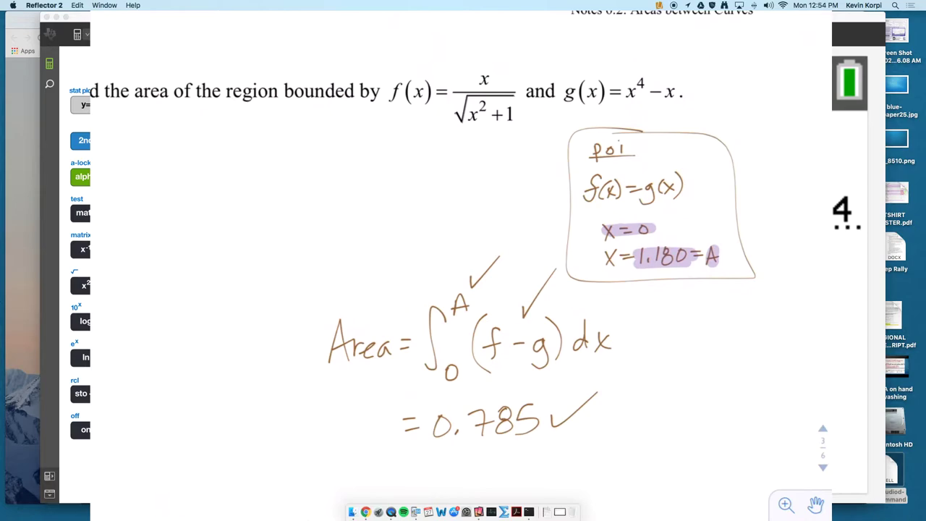
scroll(461, 261, up, 5)
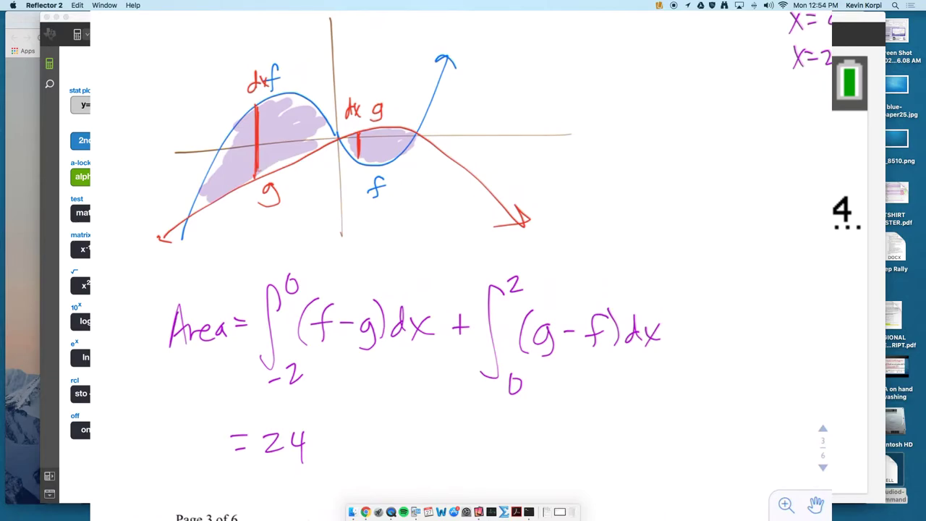
Go to Example 5 on page 4 and underline "vertical slicing method" and "first quadrant" in purple.
scroll(461, 261, down, 5)
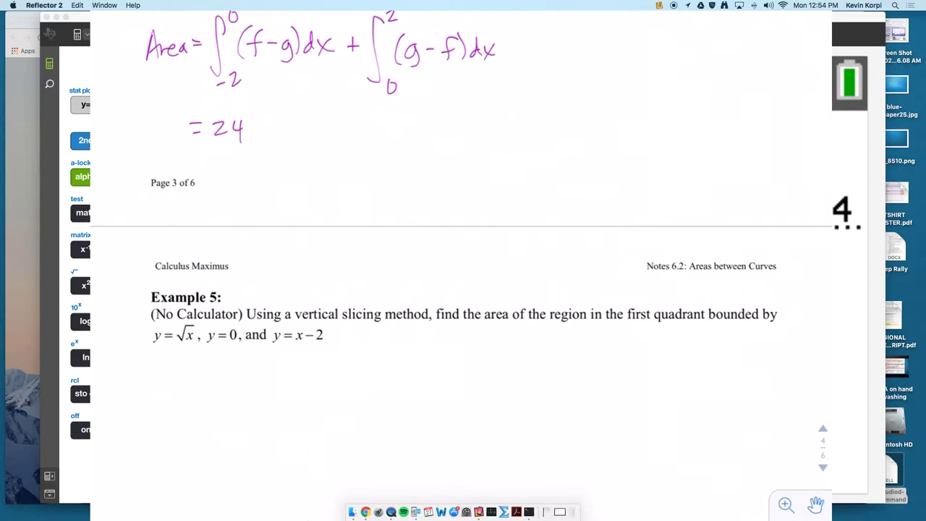
scroll(461, 260, down, 7)
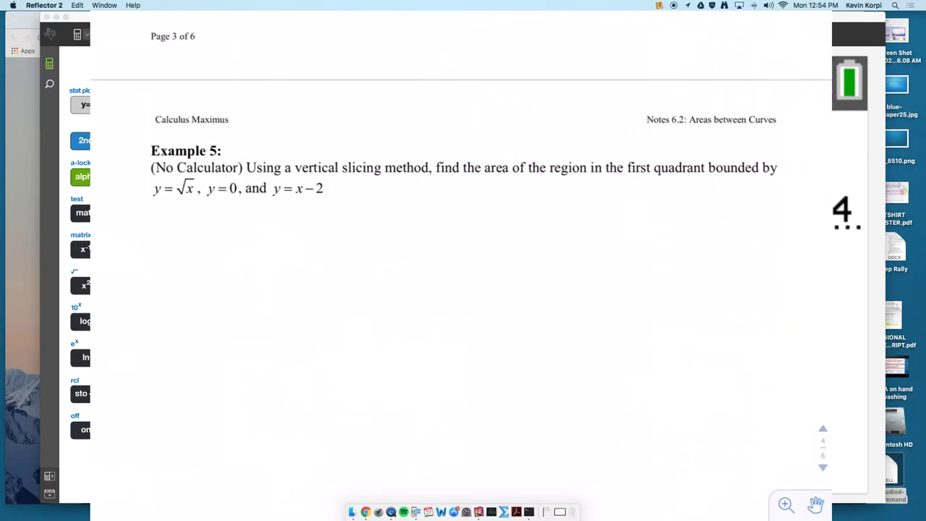
scroll(461, 261, up, 5)
scroll(461, 260, up, 3)
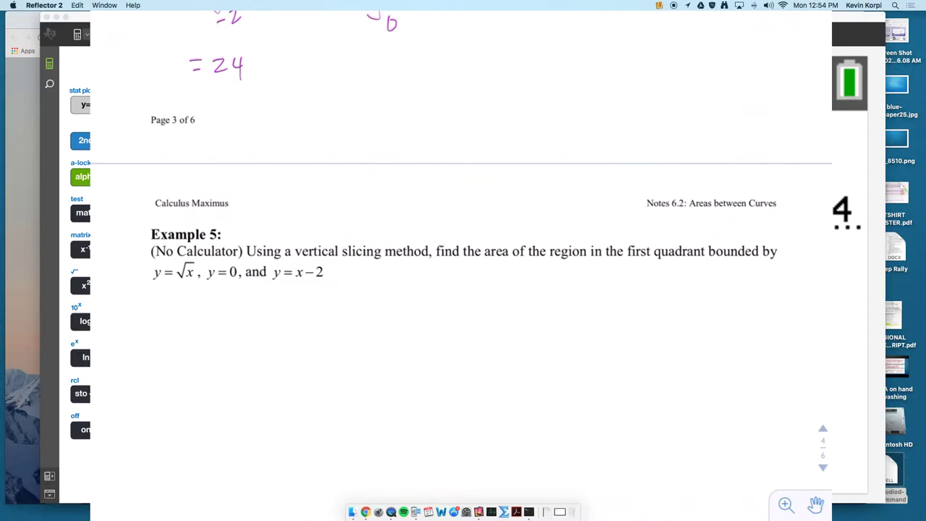
scroll(273, 365, up, 5)
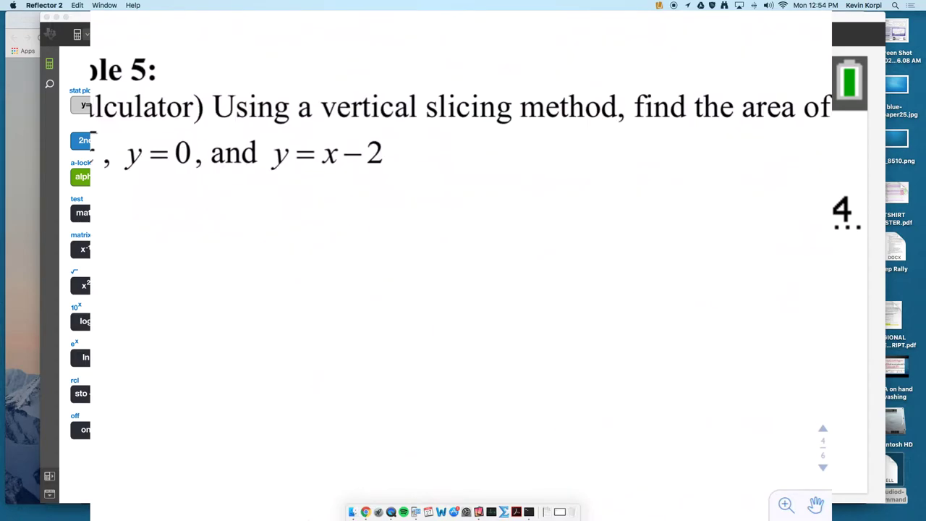
drag(316, 121, 621, 131)
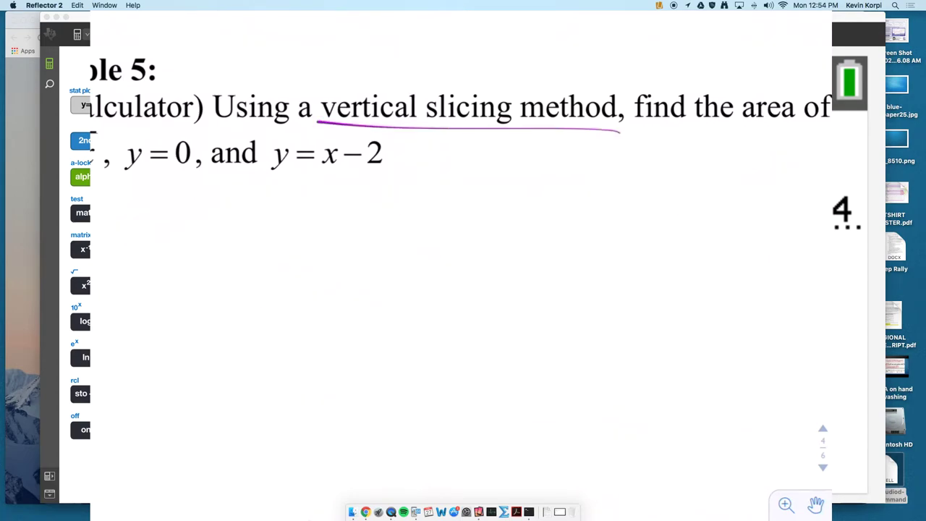
scroll(460, 159, down, 2)
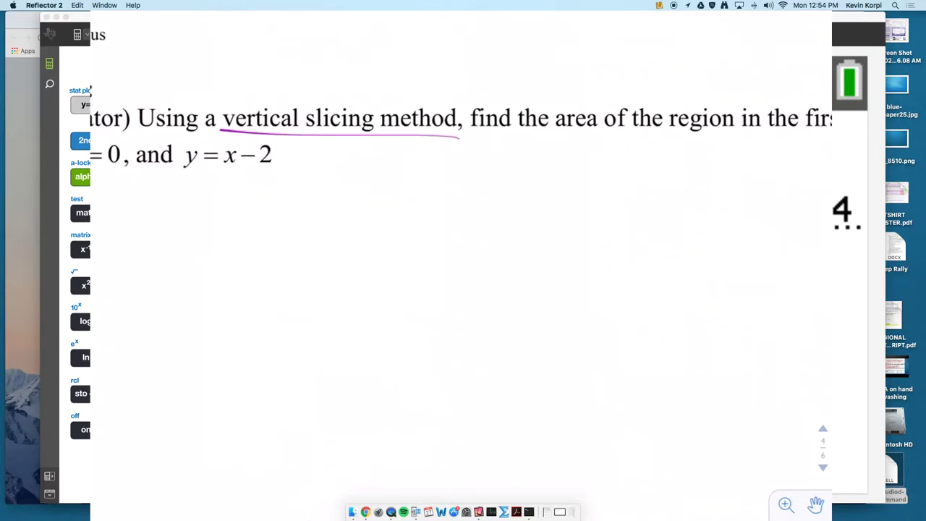
scroll(461, 265, right, 4)
drag(493, 132, 625, 129)
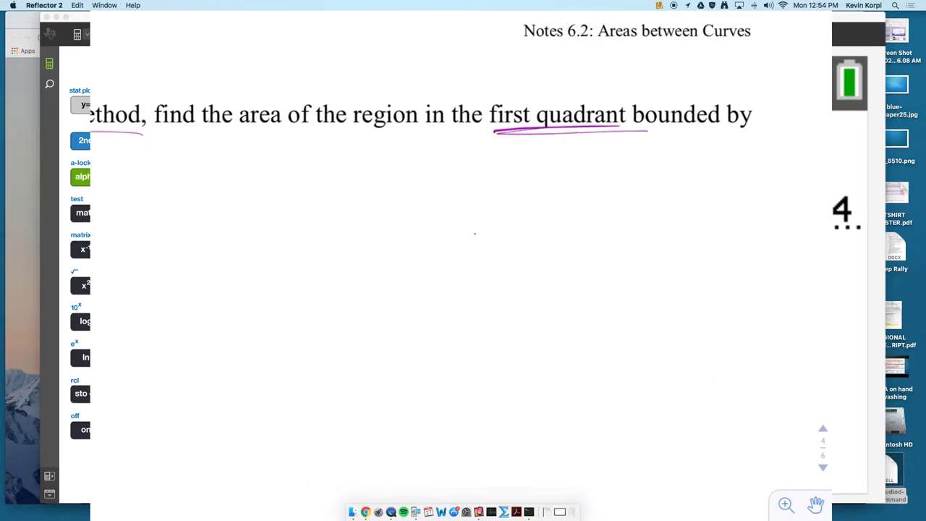
Draw black coordinate axes beneath Example 5 and sketch y=√x in blue from the origin, ending in an arrowhead.
scroll(460, 265, down, 4)
scroll(460, 265, up, 5)
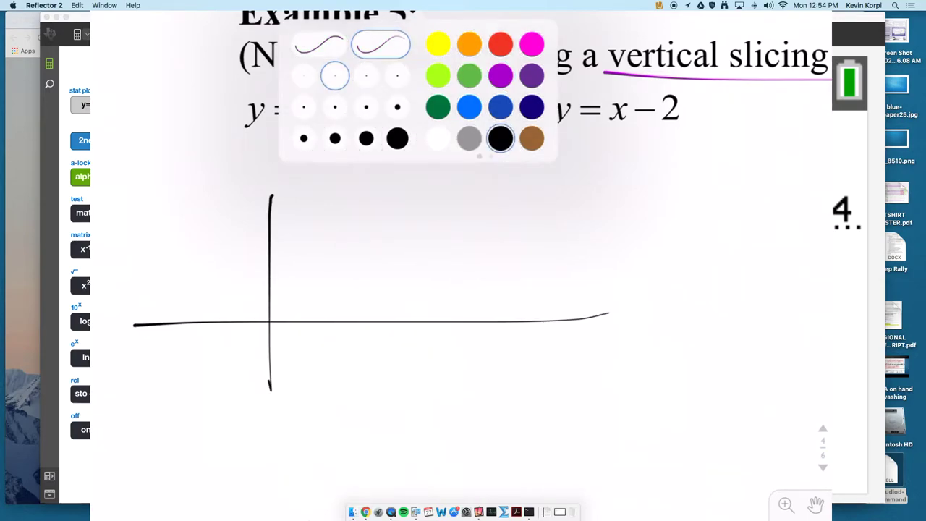
click(500, 107)
mouse_move(269, 317)
mouse_down()
mouse_move(346, 227)
mouse_move(556, 184)
mouse_move(547, 191)
mouse_up()
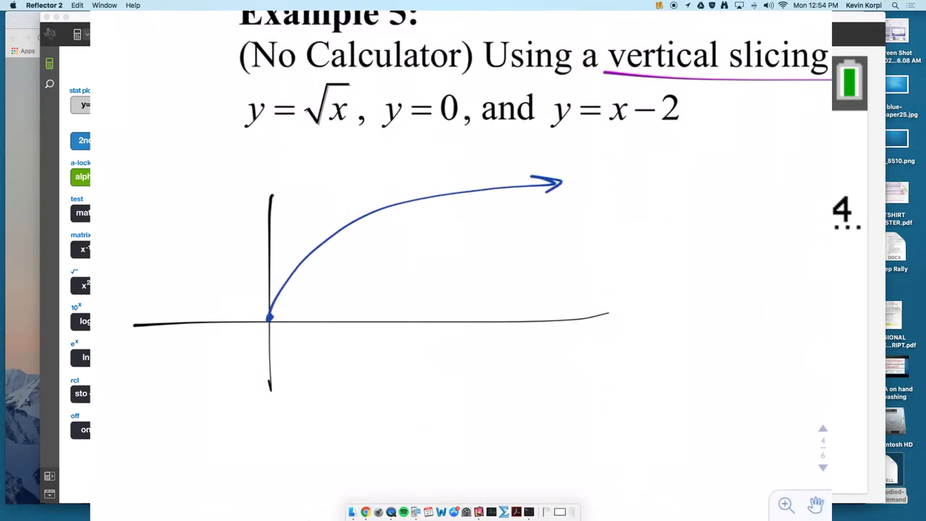
Draw y=0 in blue along the horizontal axis and the line y=x−2 through its marked y-intercept, with arrowheads at both ends.
drag(185, 324, 603, 323)
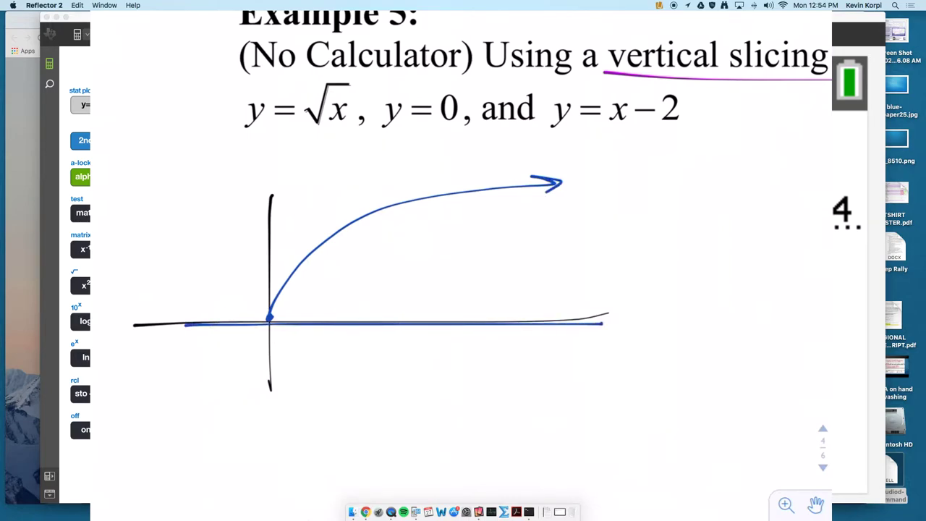
scroll(269, 372, up, 2)
drag(269, 376, 272, 378)
scroll(388, 269, right, 2)
mouse_move(153, 450)
mouse_down()
mouse_move(537, 113)
mouse_move(533, 135)
mouse_up()
drag(155, 438, 166, 458)
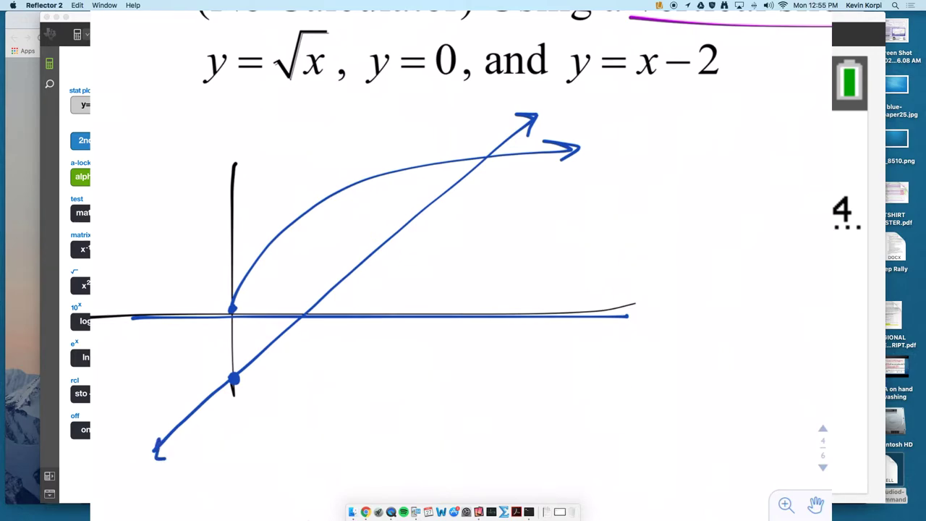
Shade the first-quadrant region enclosed by y=√x, y=0 and y=x−2 with light purple highlighter.
scroll(374, 305, up, 3)
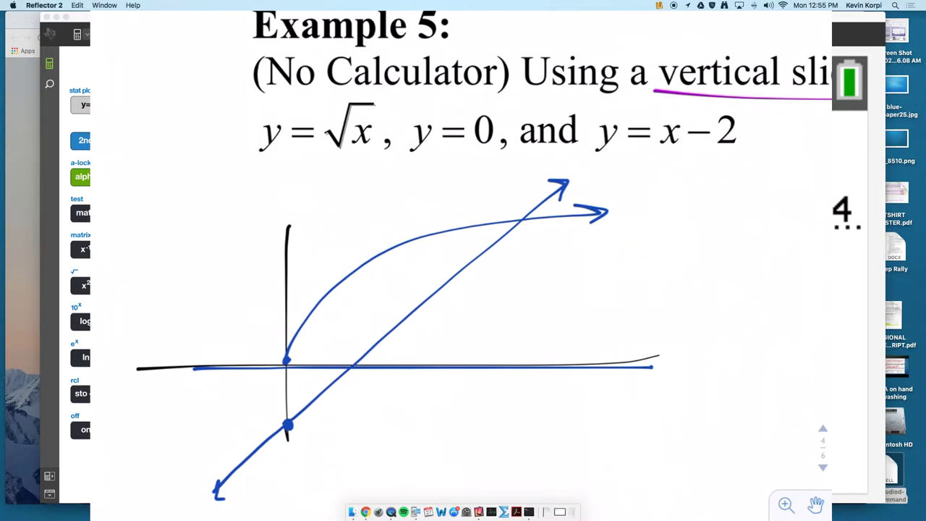
mouse_move(322, 319)
mouse_down()
mouse_move(298, 346)
mouse_move(362, 359)
mouse_move(410, 298)
mouse_move(350, 311)
mouse_move(333, 297)
mouse_move(394, 264)
mouse_move(474, 254)
mouse_move(503, 230)
mouse_up()
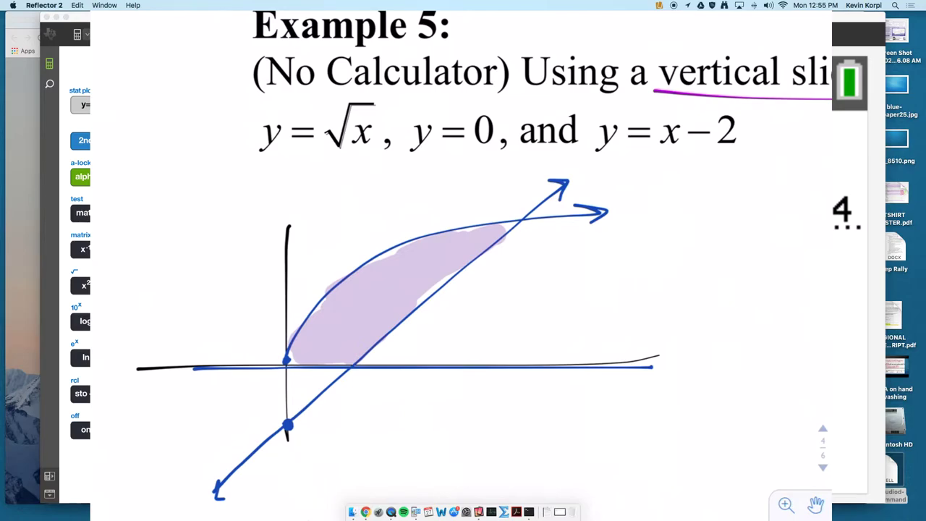
scroll(461, 265, down, 2)
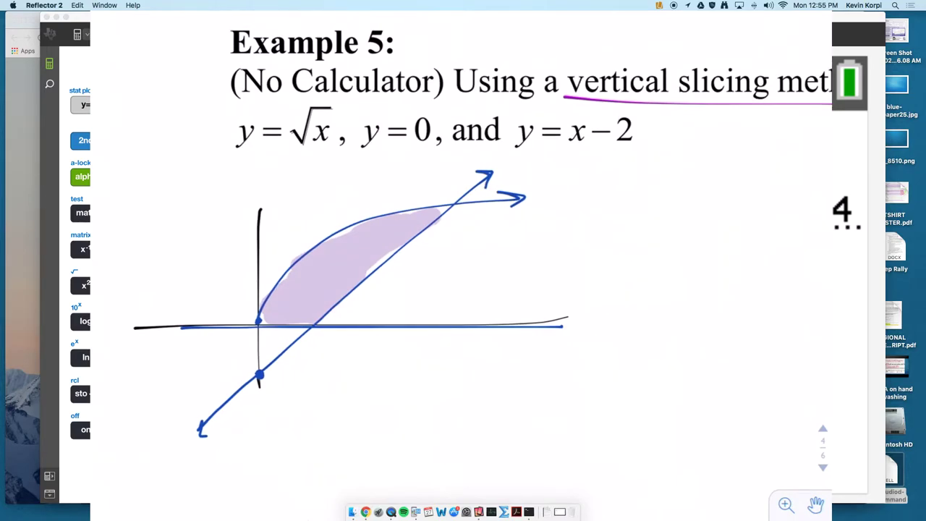
scroll(460, 266, right, 3)
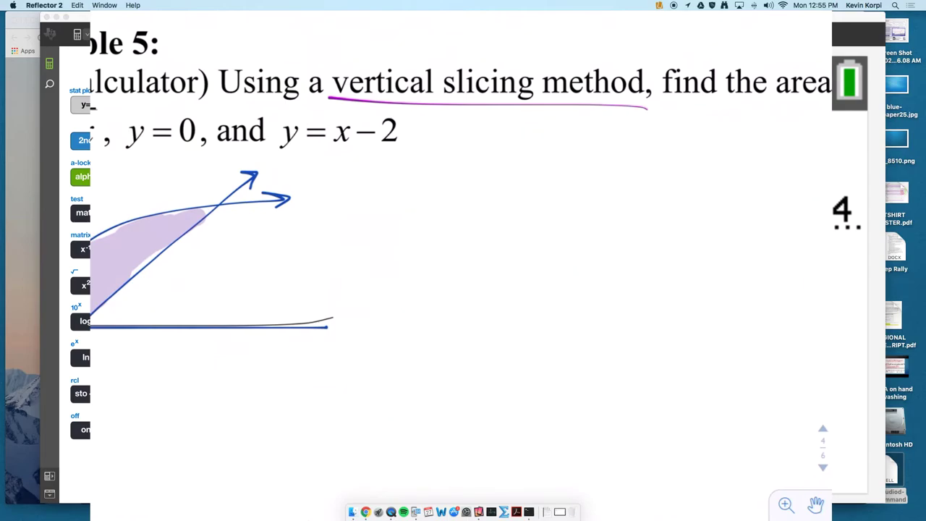
scroll(460, 265, up, 3)
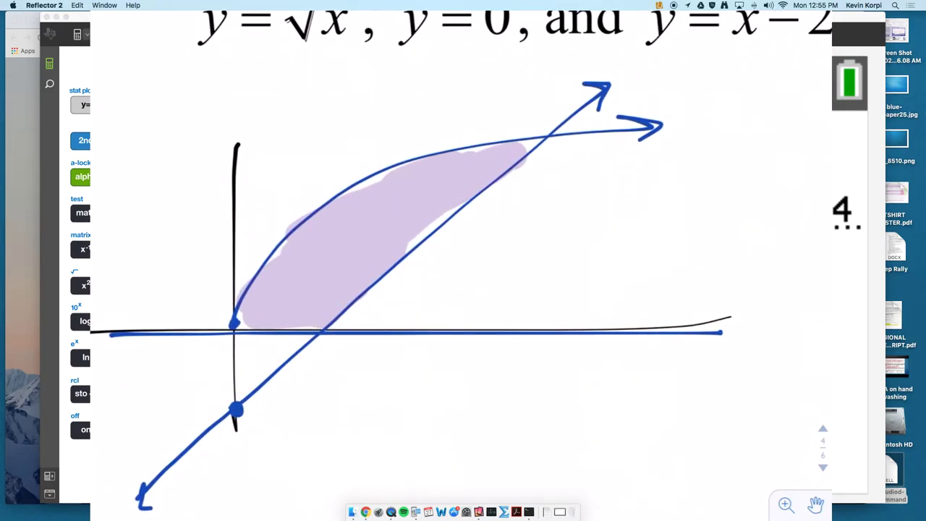
scroll(461, 266, up, 2)
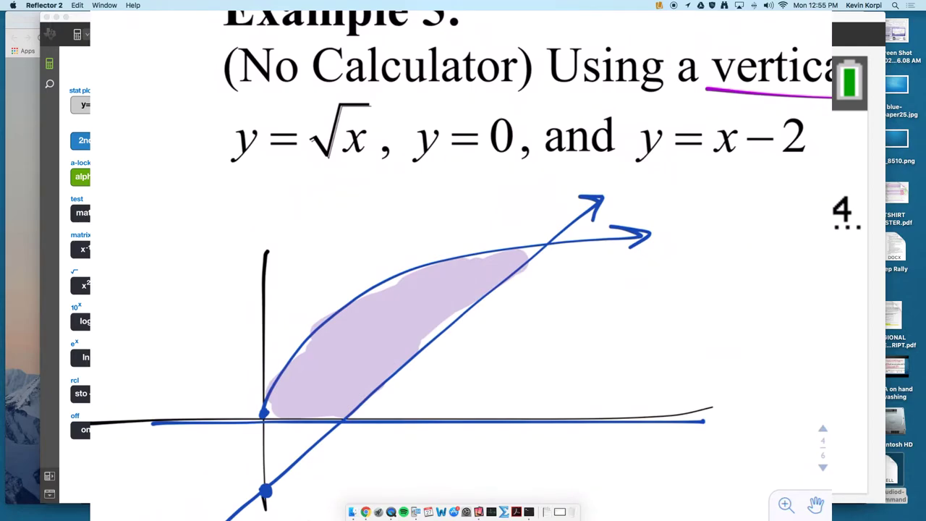
Add blue subscripts 1 and 2 to the equations y=√x and y=x−2, and label their graphs y1 and y2.
drag(256, 158, 256, 168)
drag(653, 152, 670, 162)
drag(276, 318, 285, 346)
drag(297, 318, 298, 334)
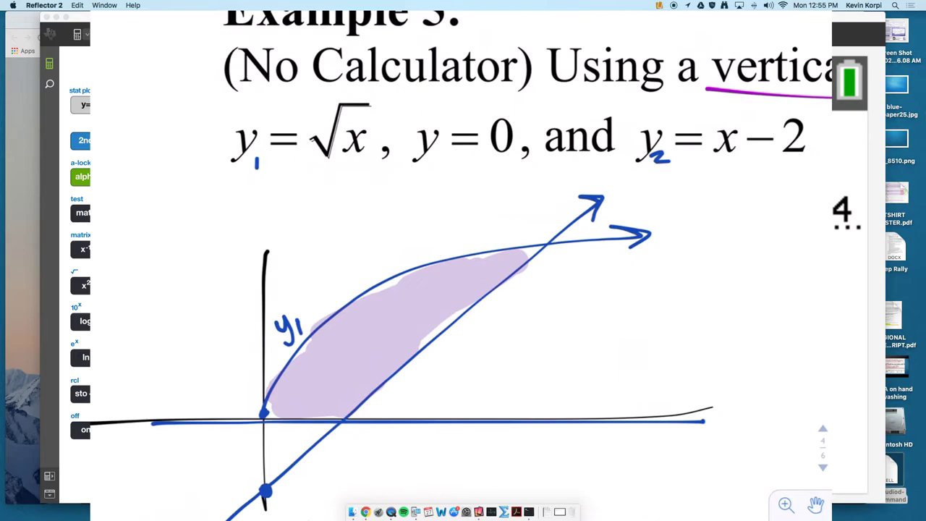
drag(432, 353, 435, 370)
drag(450, 354, 468, 357)
drag(430, 239, 434, 247)
drag(457, 233, 459, 248)
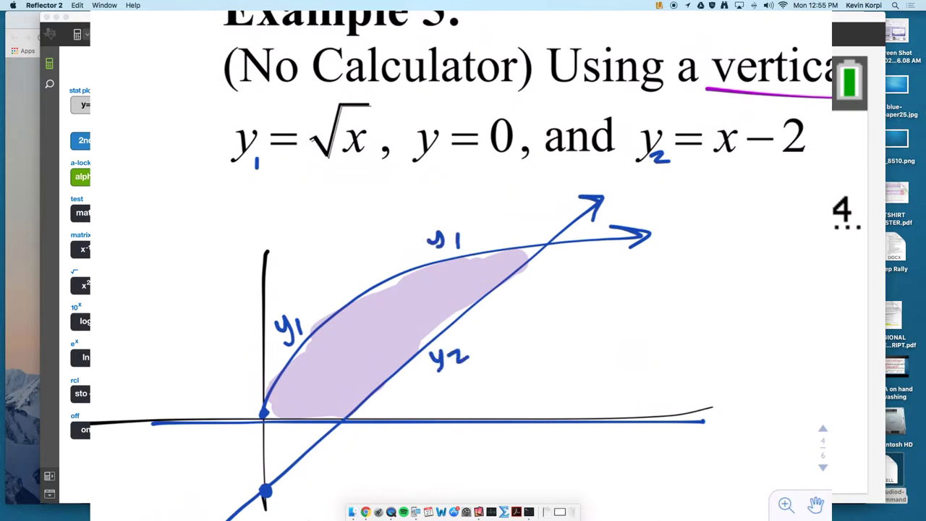
Draw a blue vertical slice from the x-axis up to y1 near the origin, and mark the intersection of y1 and y2.
scroll(461, 304, up, 3)
scroll(460, 304, down, 1)
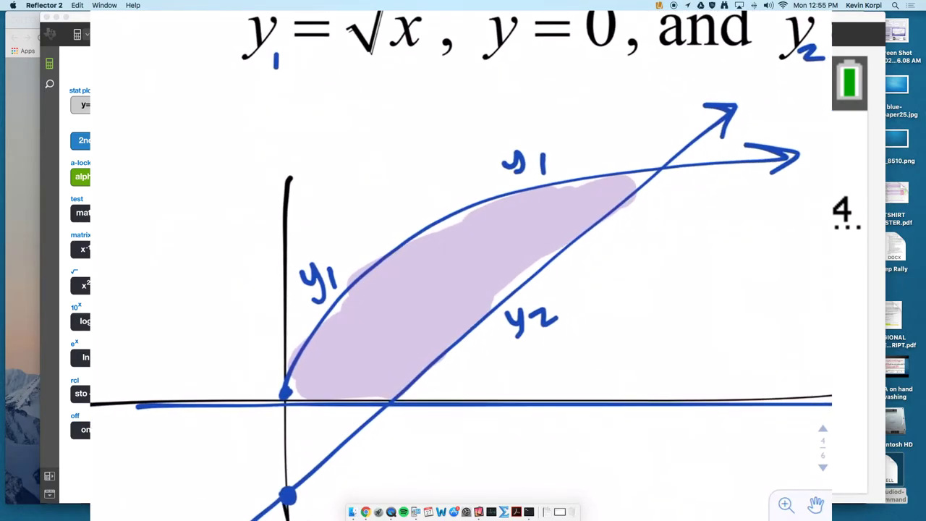
mouse_move(319, 327)
mouse_down()
mouse_move(316, 407)
mouse_move(314, 394)
mouse_up()
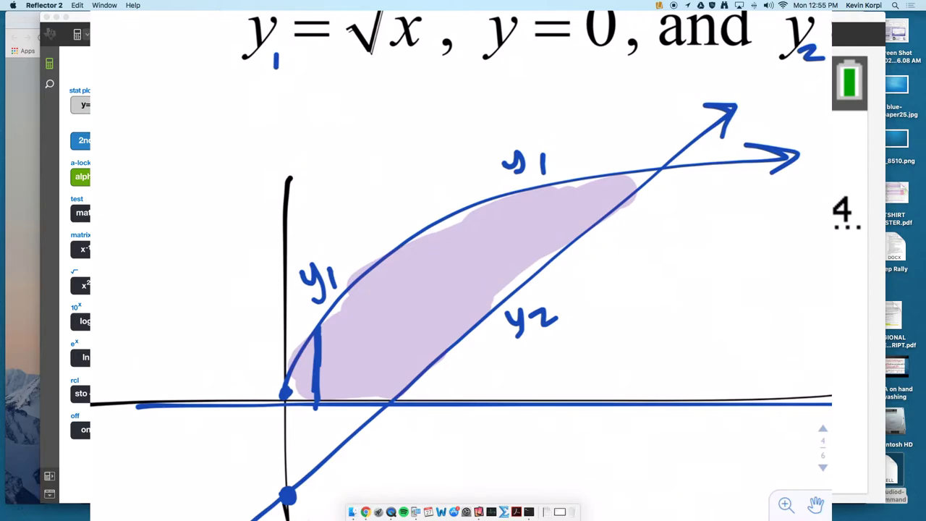
scroll(460, 264, down, 1)
click(531, 108)
mouse_move(394, 382)
mouse_down()
mouse_move(390, 238)
mouse_move(394, 372)
mouse_up()
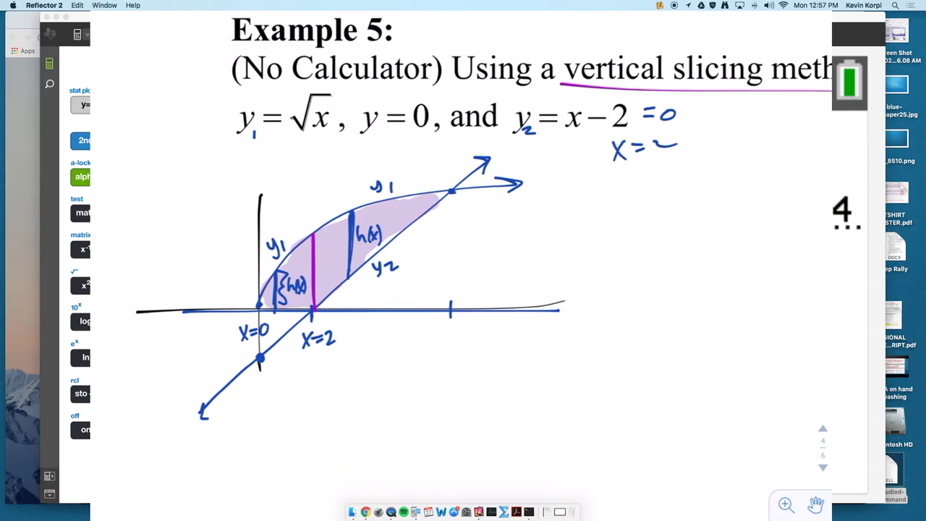
Label the x-axis tick below the intersection of y1 and y2 with 4 in blue.
scroll(499, 423, up, 2)
drag(435, 312, 443, 326)
drag(438, 316, 439, 348)
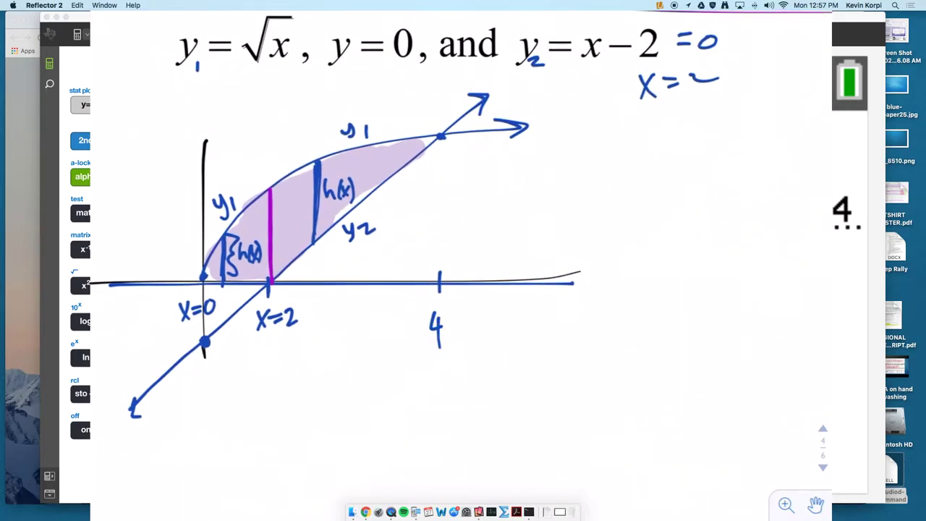
Write an underlined "poi" heading beside the graph, followed by the equation √x = x−2 in blue.
drag(563, 230, 580, 241)
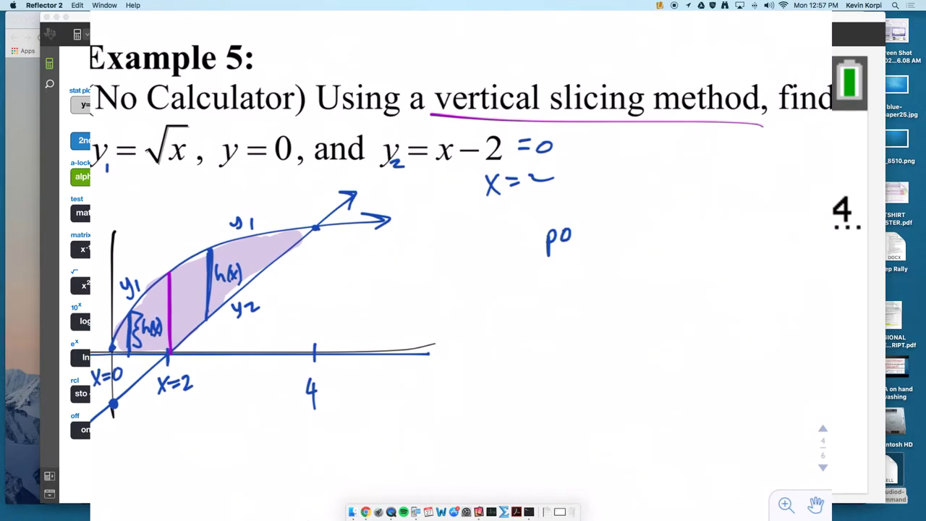
drag(547, 252, 589, 248)
mouse_move(616, 227)
mouse_down()
mouse_move(653, 214)
mouse_move(637, 244)
mouse_up()
mouse_move(669, 222)
mouse_down()
mouse_move(688, 220)
mouse_move(700, 243)
mouse_move(737, 223)
mouse_up()
mouse_move(745, 218)
mouse_down()
mouse_move(749, 233)
mouse_move(763, 233)
mouse_up()
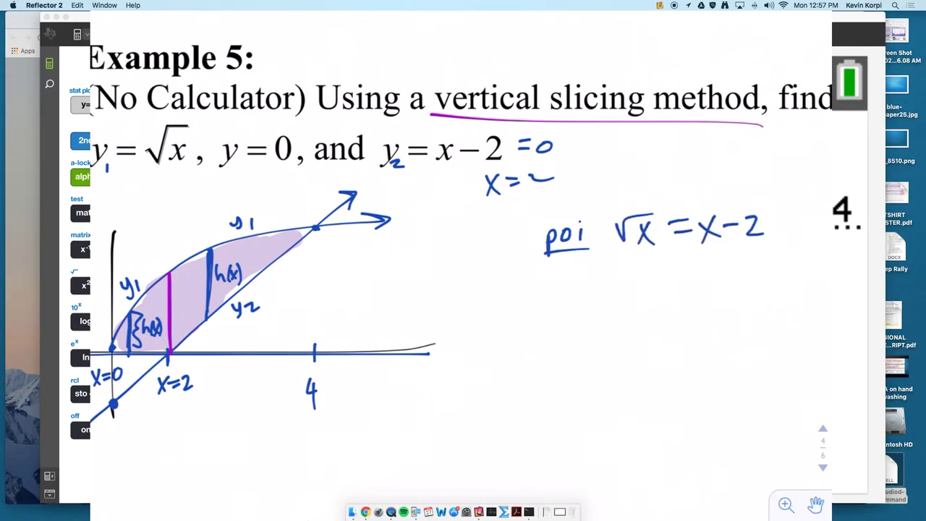
Enclose both sides of √x = x−2 in parentheses, add the exponent 2 at the end and a question mark above the equals sign.
scroll(506, 217, up, 3)
drag(365, 136, 359, 254)
drag(400, 130, 417, 221)
drag(515, 123, 517, 238)
drag(618, 134, 611, 206)
drag(636, 110, 675, 132)
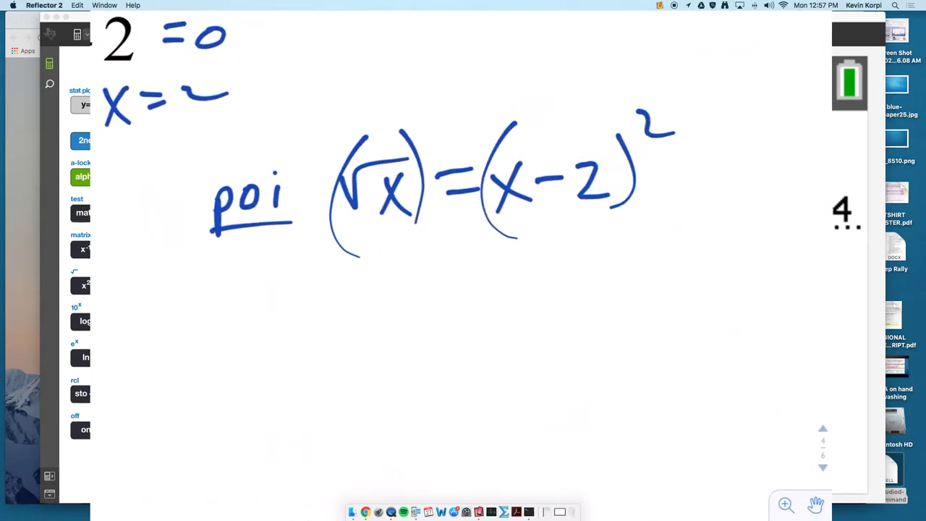
drag(446, 124, 467, 156)
Write the expanded equation x = x²−4x+4 below the squared equation and place an asterisk beside it.
drag(383, 279, 428, 339)
drag(444, 289, 484, 310)
drag(516, 282, 546, 320)
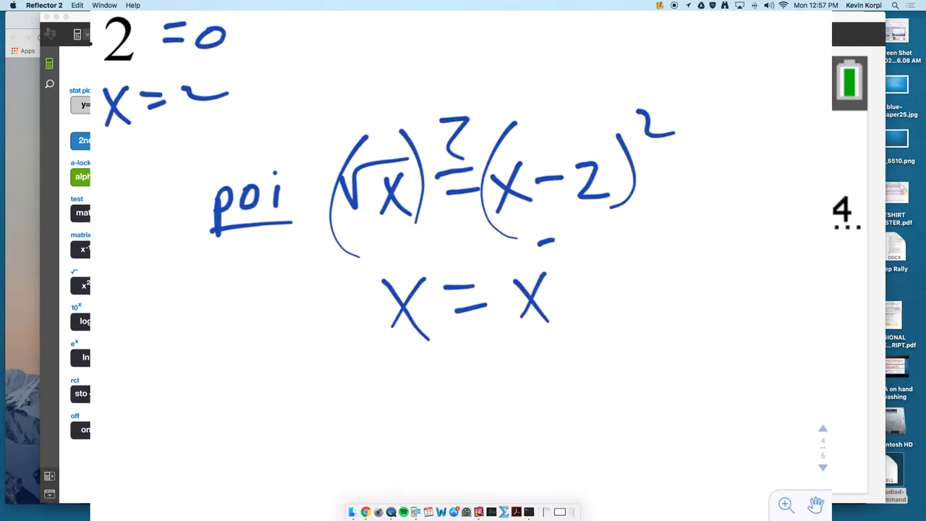
drag(541, 242, 563, 263)
drag(561, 289, 595, 282)
drag(619, 250, 624, 309)
drag(636, 268, 664, 302)
drag(685, 260, 682, 306)
drag(674, 284, 706, 281)
mouse_move(725, 257)
mouse_down()
mouse_move(740, 283)
mouse_move(738, 308)
mouse_up()
drag(762, 193, 771, 230)
drag(746, 227, 778, 205)
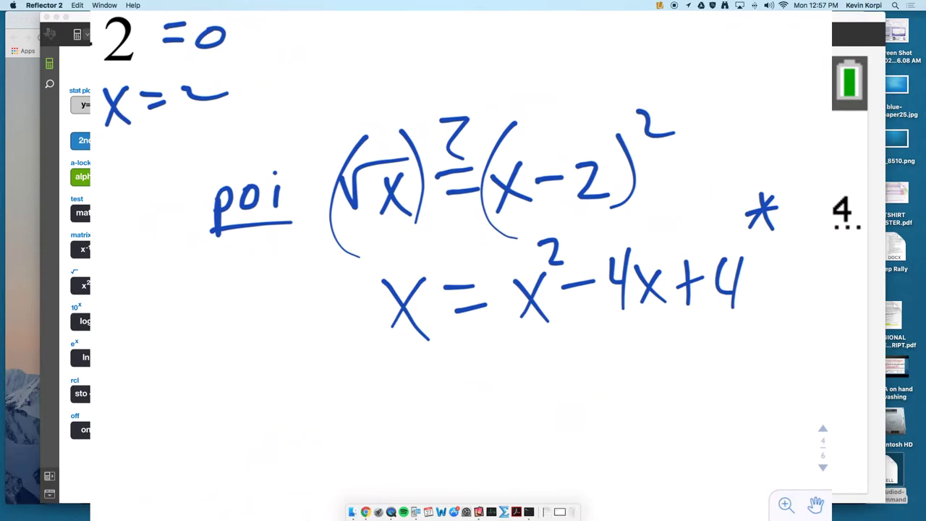
Write the collected quadratic 0 = x²−5x+4 on the line below the expanded equation.
drag(462, 289, 410, 264)
drag(352, 343, 411, 348)
drag(391, 366, 423, 363)
mouse_move(453, 344)
mouse_down()
mouse_move(478, 376)
mouse_move(455, 378)
mouse_up()
mouse_move(470, 325)
mouse_down()
mouse_move(530, 354)
mouse_move(544, 376)
mouse_move(619, 372)
mouse_up()
drag(611, 350, 586, 379)
mouse_move(654, 332)
mouse_down()
mouse_move(644, 371)
mouse_move(661, 351)
mouse_up()
drag(681, 337, 697, 380)
Write the factored form 0 = (x−4)(x−1) beneath the quadratic.
drag(463, 289, 427, 222)
mouse_move(334, 353)
mouse_down()
mouse_move(326, 396)
mouse_move(340, 359)
mouse_up()
mouse_move(383, 369)
mouse_down()
mouse_move(410, 367)
mouse_move(418, 385)
mouse_up()
drag(473, 344, 479, 421)
drag(495, 364, 525, 402)
mouse_move(524, 366)
mouse_down()
mouse_move(497, 403)
mouse_move(555, 374)
mouse_up()
drag(577, 359, 592, 396)
drag(600, 333, 617, 408)
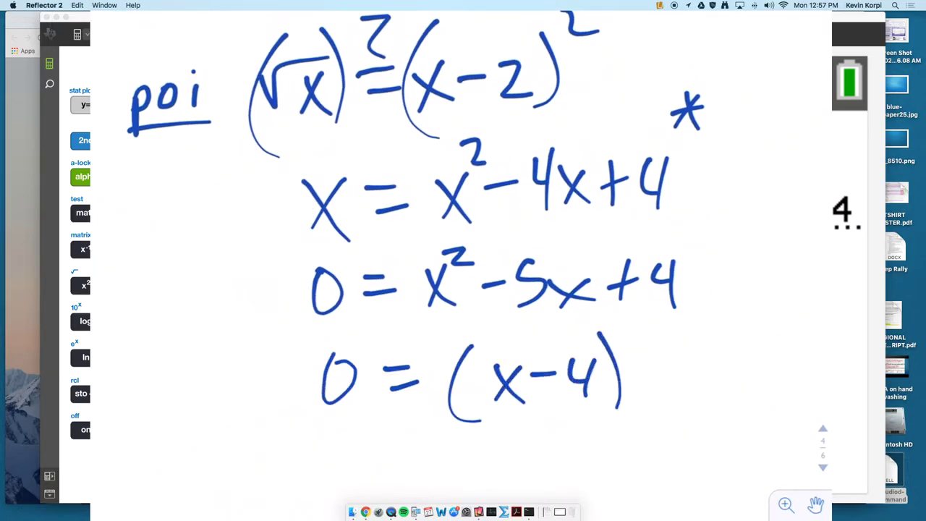
drag(644, 344, 635, 401)
drag(651, 362, 681, 389)
drag(679, 357, 654, 393)
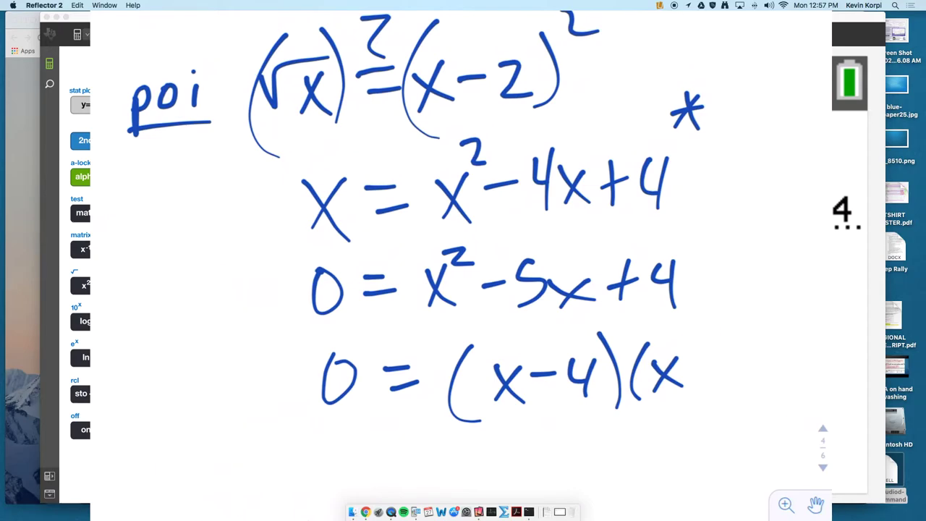
Write the solutions x=4, x=1 beneath the factored equation and cross out x=1.
mouse_move(437, 349)
mouse_down()
mouse_move(420, 391)
mouse_move(464, 359)
mouse_up()
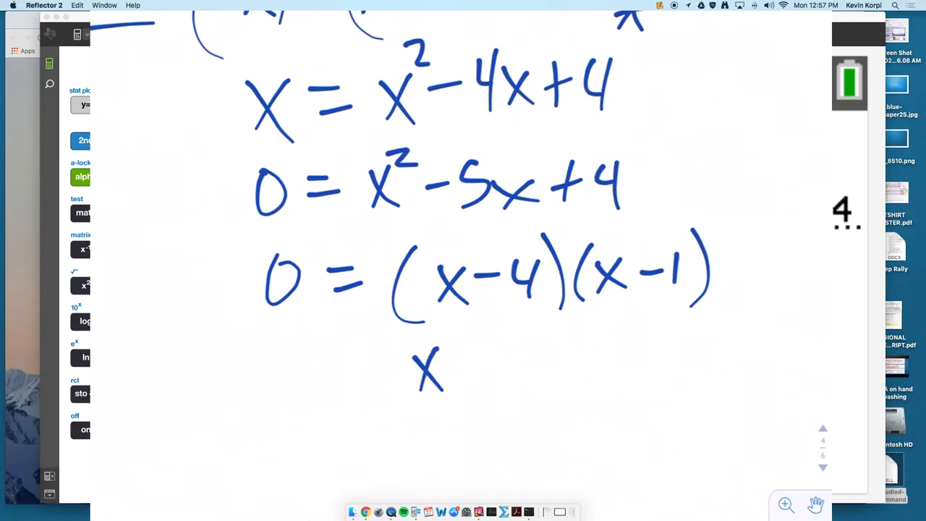
drag(450, 382, 479, 375)
mouse_move(497, 356)
mouse_down()
mouse_move(512, 370)
mouse_move(511, 396)
mouse_up()
drag(544, 385, 543, 406)
drag(582, 354, 609, 386)
mouse_move(605, 355)
mouse_down()
mouse_move(578, 383)
mouse_move(637, 357)
mouse_up()
drag(619, 377, 662, 379)
drag(586, 322, 680, 389)
drag(680, 331, 578, 402)
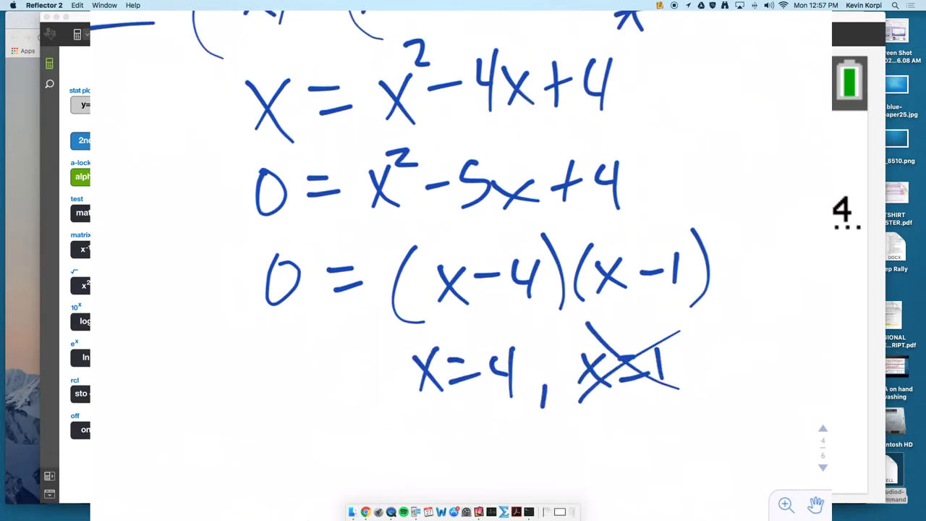
scroll(461, 260, down, 5)
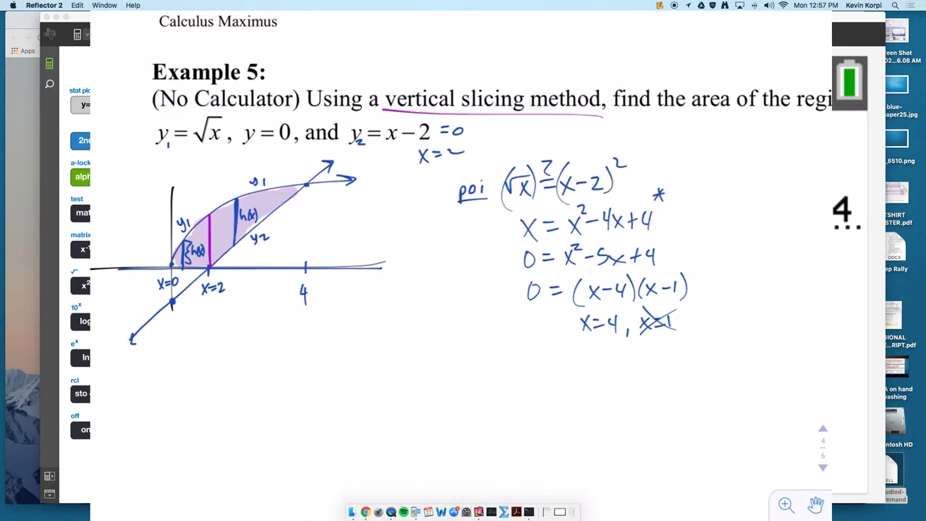
scroll(461, 261, up, 2)
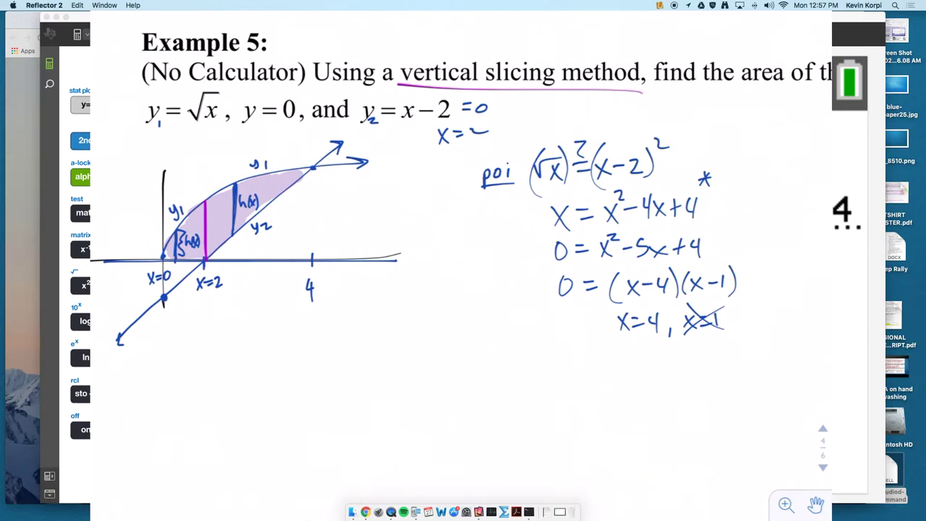